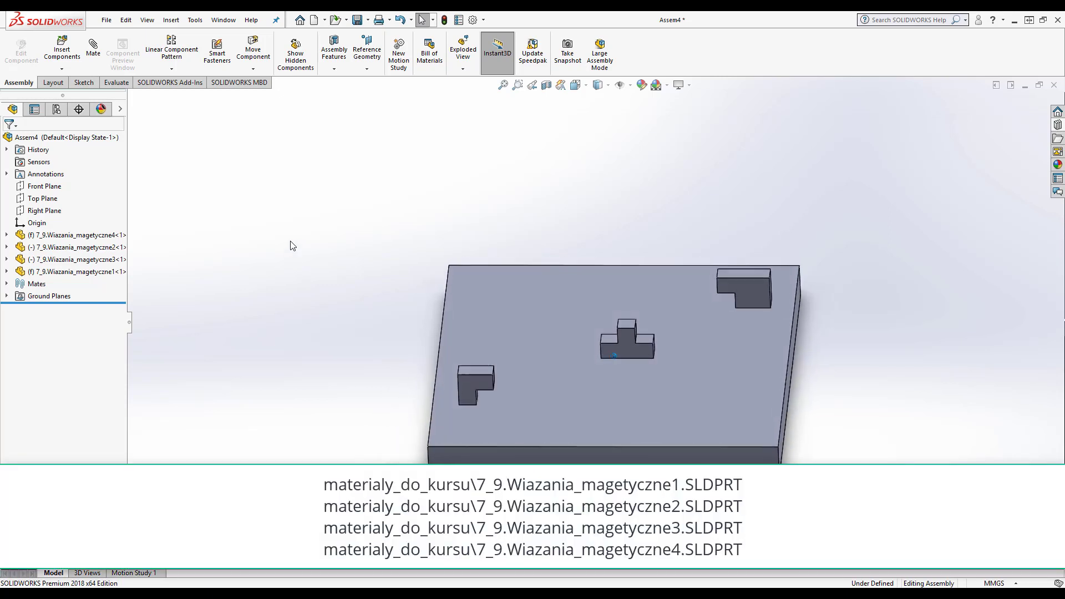
- Drag the lower-left L-block onto the T-block until its magnetic mate snaps
mouse_move(536, 430)
middle_down()
mouse_move(723, 326)
mouse_move(690, 232)
mouse_move(607, 252)
mouse_move(438, 337)
middle_up()
mouse_move(426, 402)
mouse_down()
mouse_move(445, 375)
mouse_move(436, 395)
mouse_up()
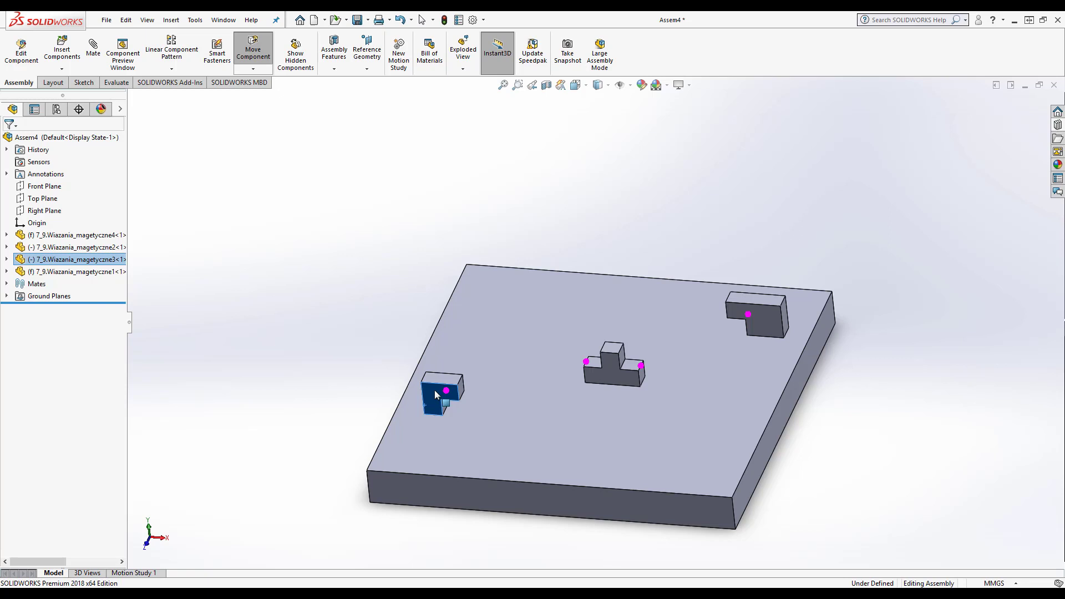
drag(435, 394, 548, 363)
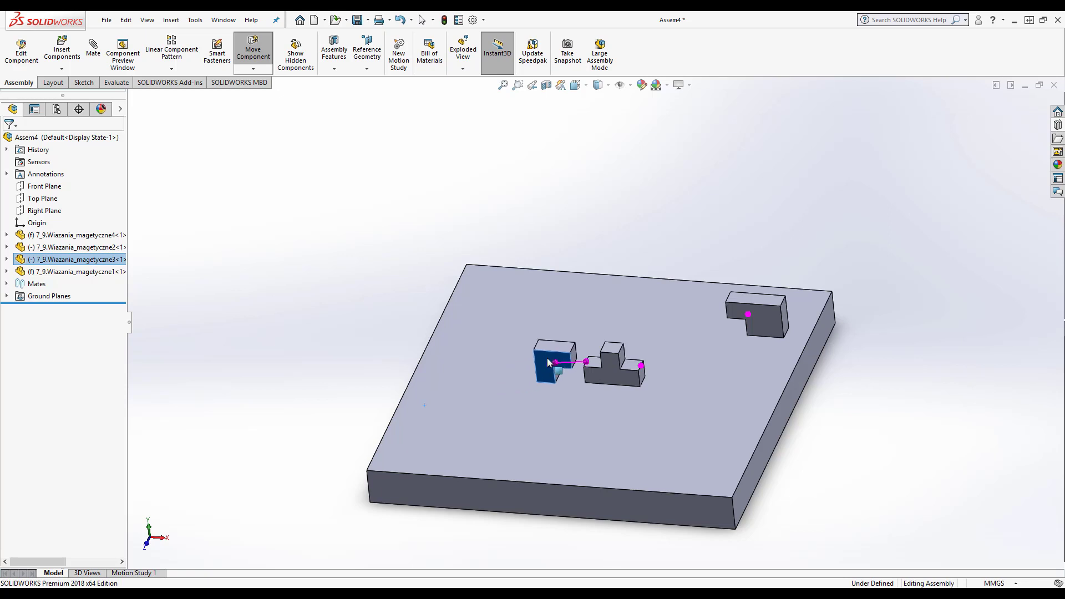
drag(548, 362, 554, 362)
click(404, 352)
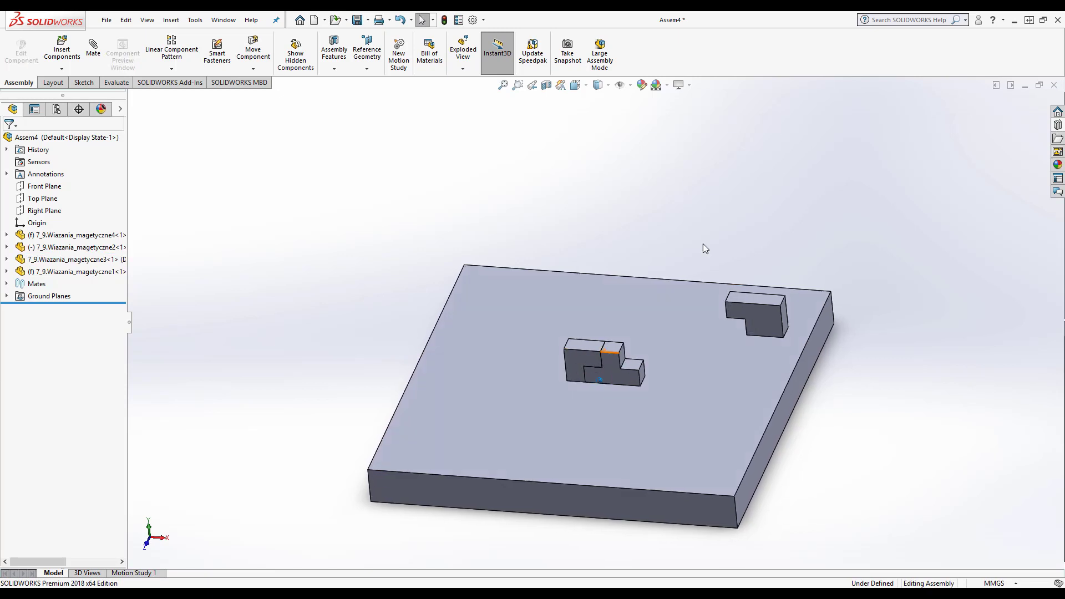
- Snap the top-right L-block against the T-block's other side, then zoom to fit in isometric view
middle_drag(703, 244, 777, 284)
mouse_move(764, 302)
mouse_down()
mouse_move(739, 334)
mouse_move(690, 355)
mouse_up()
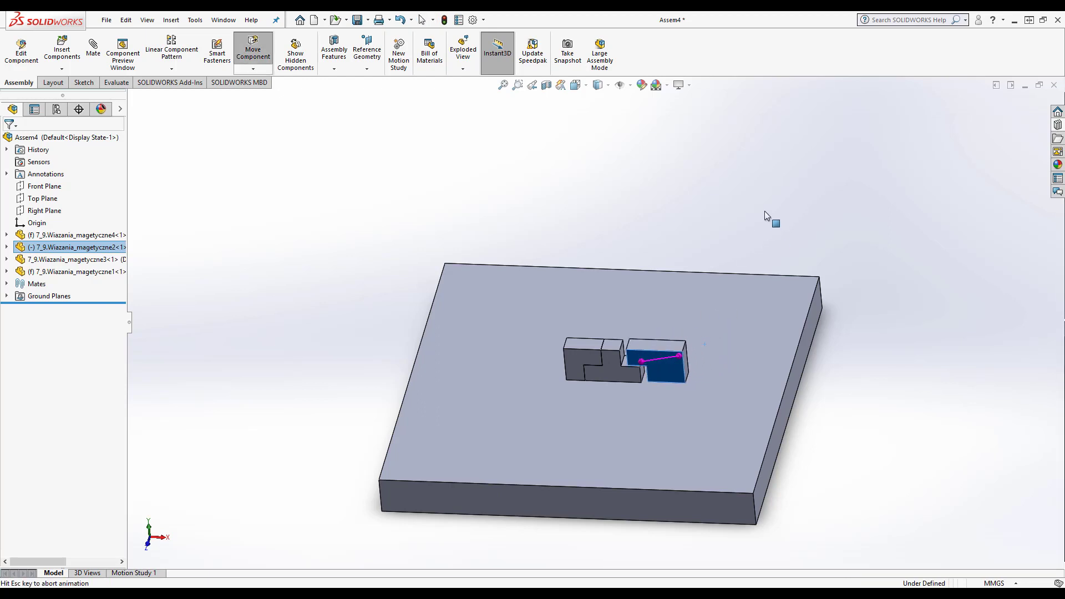
key(f)
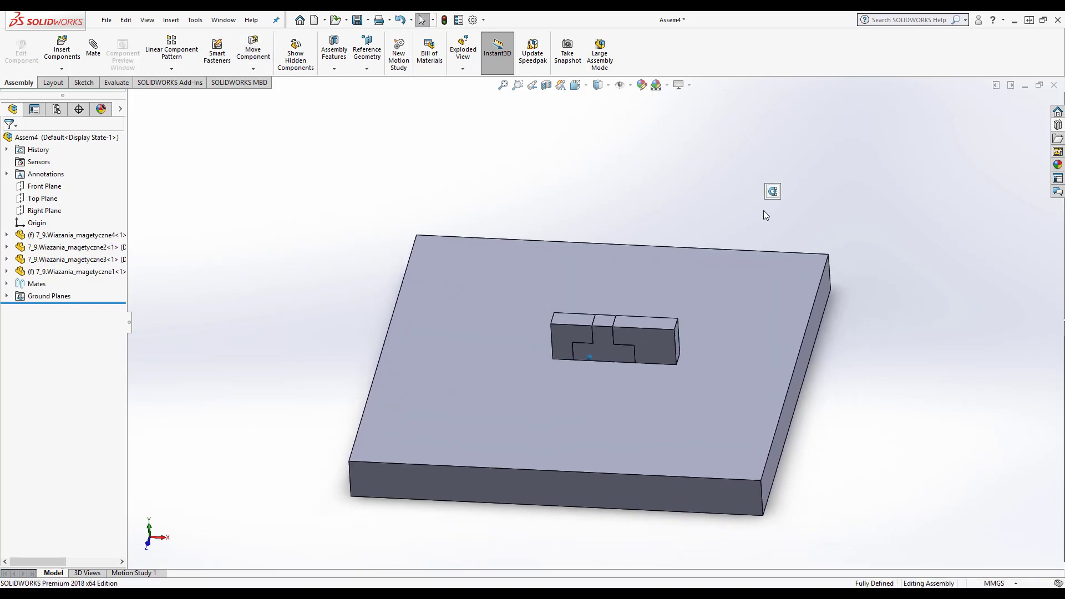
key(ctrl+7)
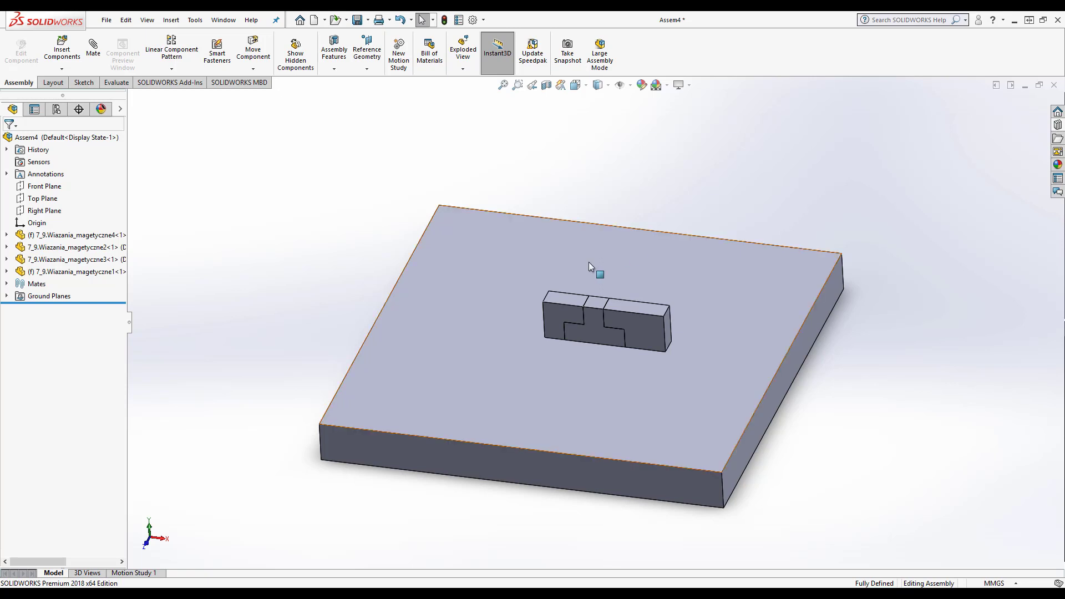
mouse_move(554, 309)
mouse_down()
mouse_move(464, 291)
mouse_move(516, 364)
mouse_move(467, 305)
mouse_move(555, 319)
mouse_up()
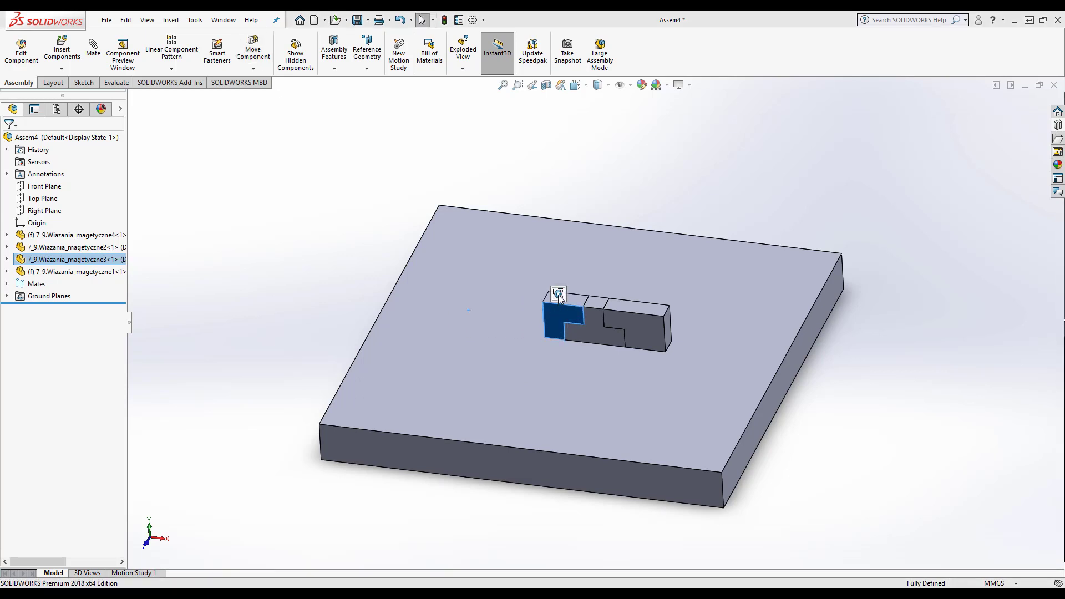
click(559, 316)
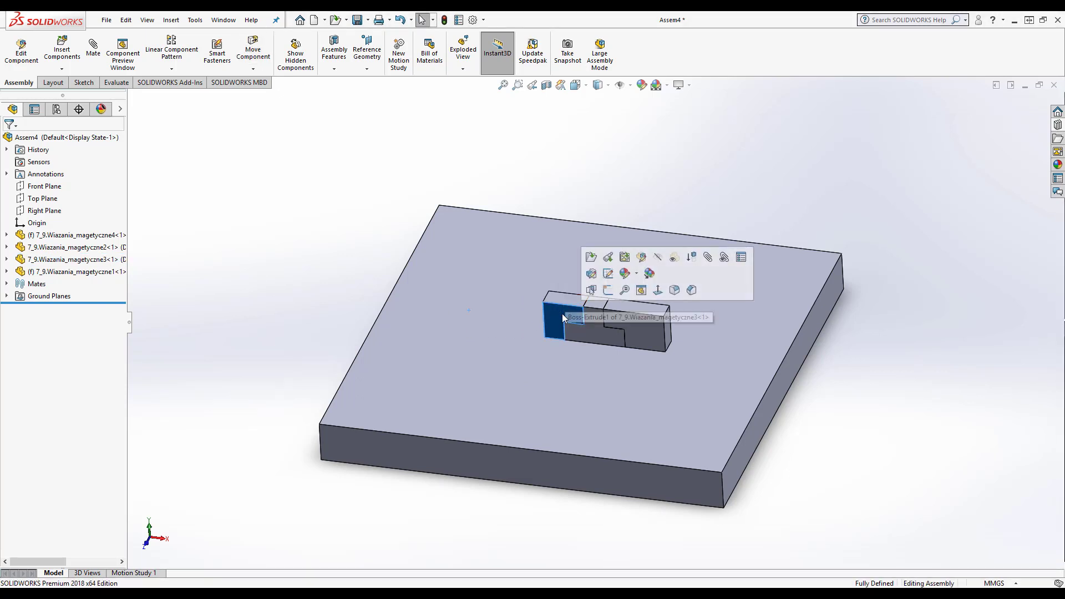
click(550, 306)
key(Escape)
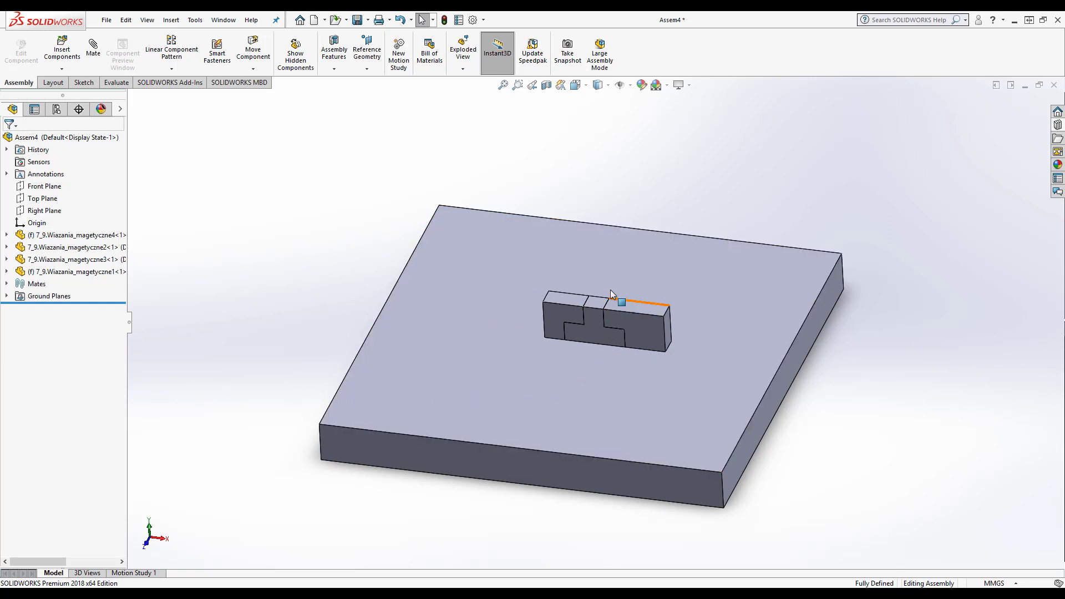
click(559, 309)
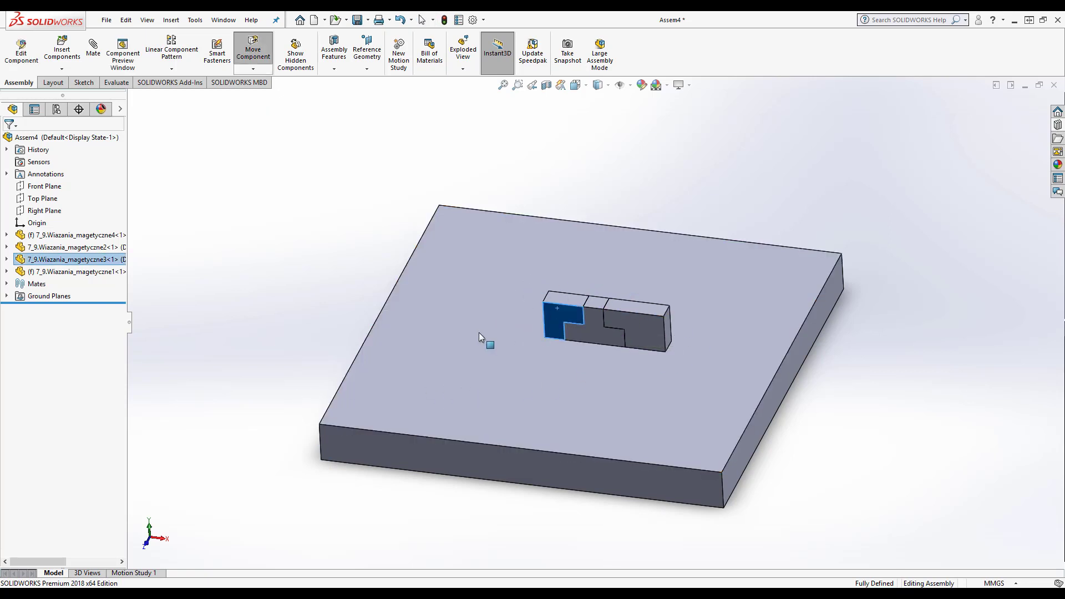
mouse_move(551, 333)
mouse_down()
mouse_move(669, 310)
mouse_move(614, 295)
mouse_up()
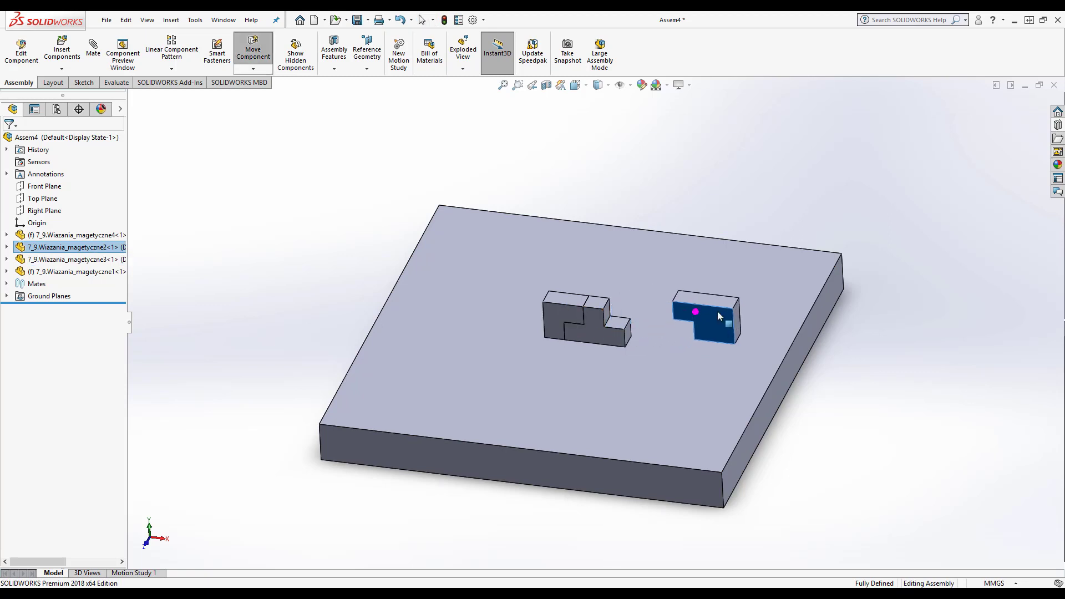
key(Escape)
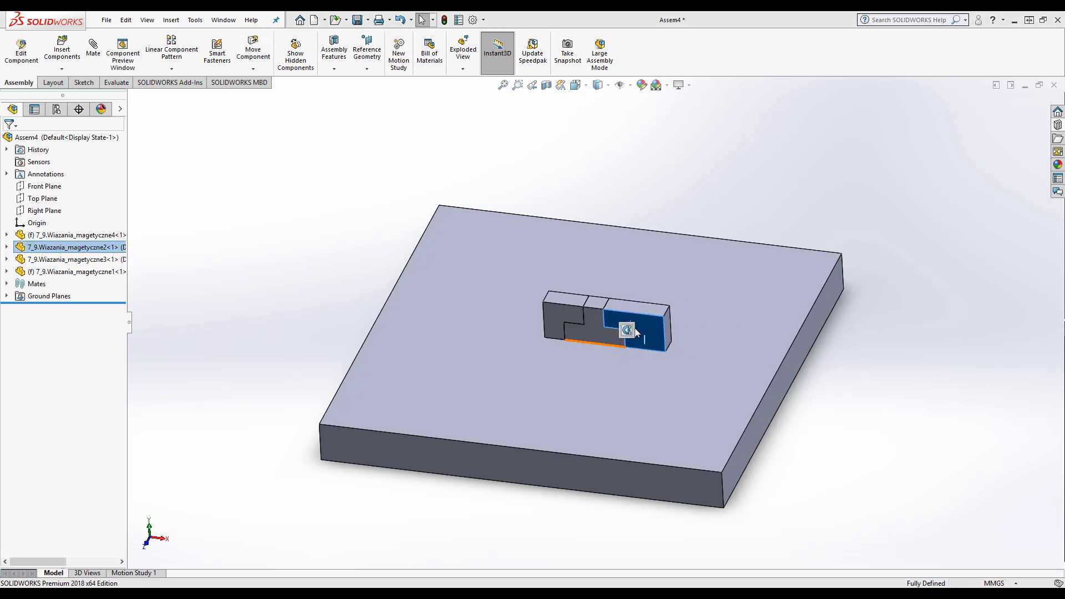
- Deselect the block and make the T-block part window active
click(684, 172)
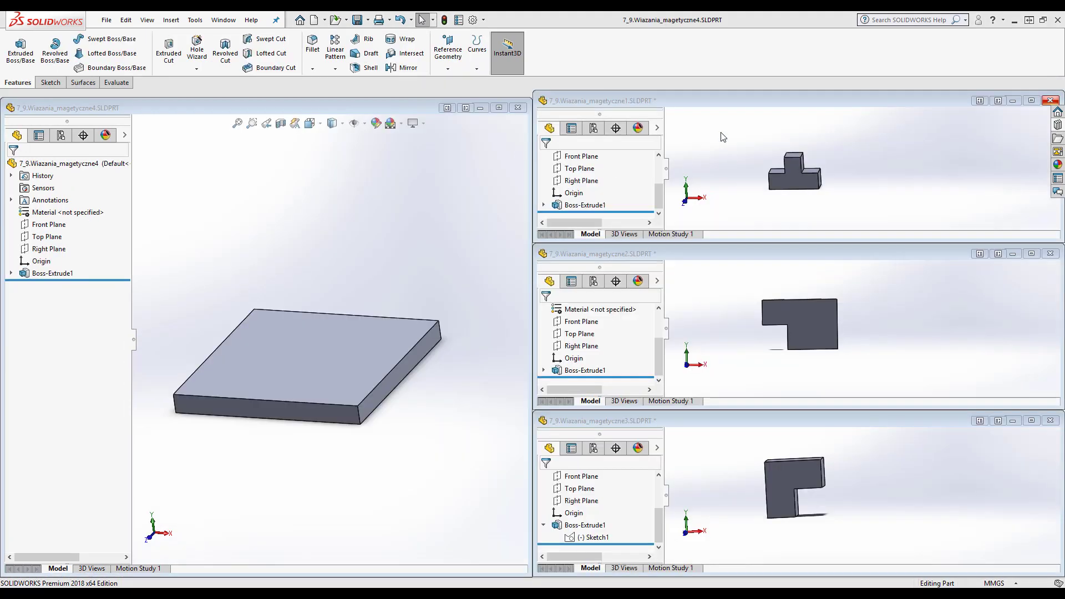
click(722, 137)
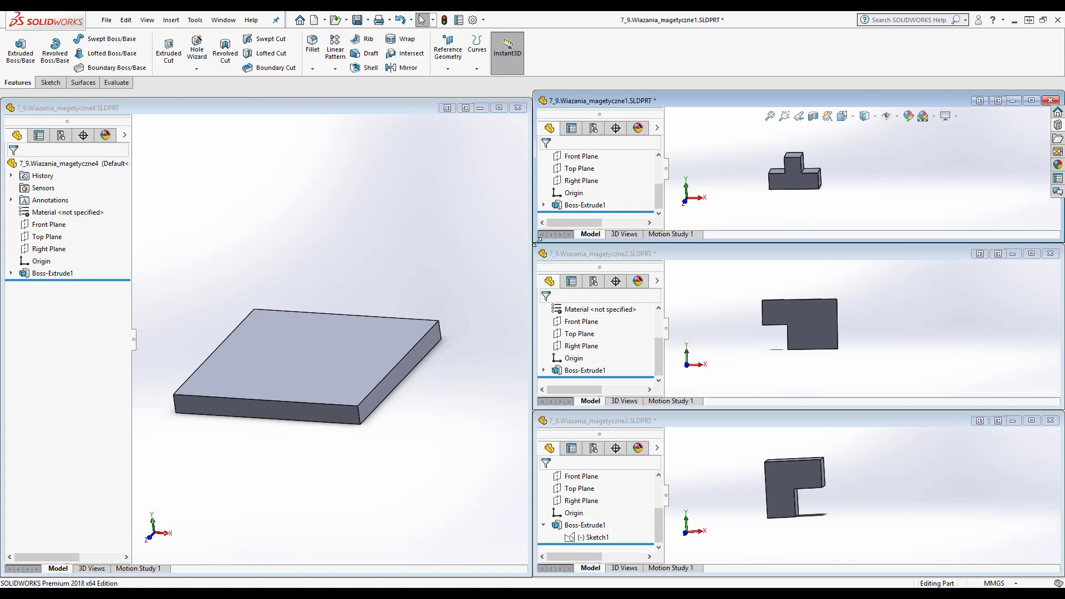
- Enlarge the magetyczne2 L-block window, rotate it, and launch Tools > Asset Publisher
mouse_move(537, 243)
mouse_down()
mouse_move(577, 197)
mouse_move(525, 244)
mouse_up()
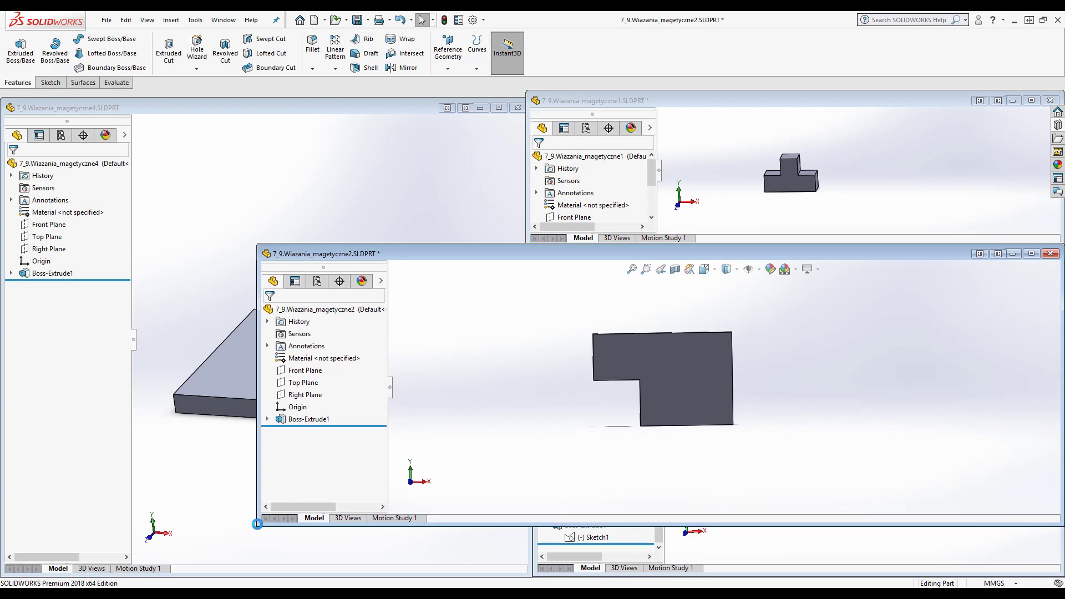
drag(416, 447, 157, 554)
drag(171, 142, 170, 131)
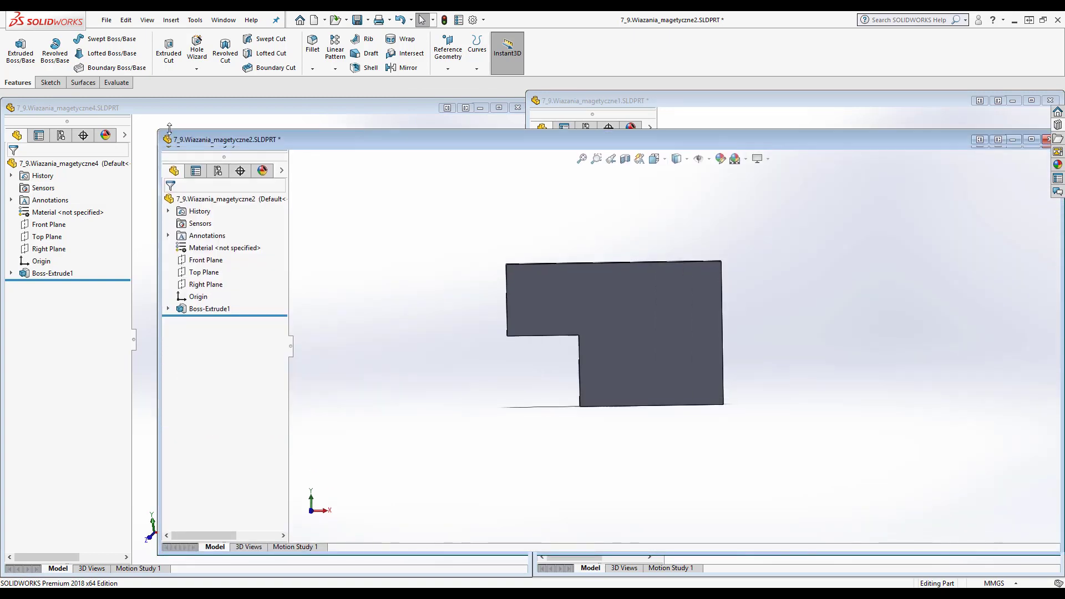
mouse_move(377, 378)
middle_down()
mouse_move(421, 376)
mouse_move(444, 361)
mouse_move(378, 231)
middle_up()
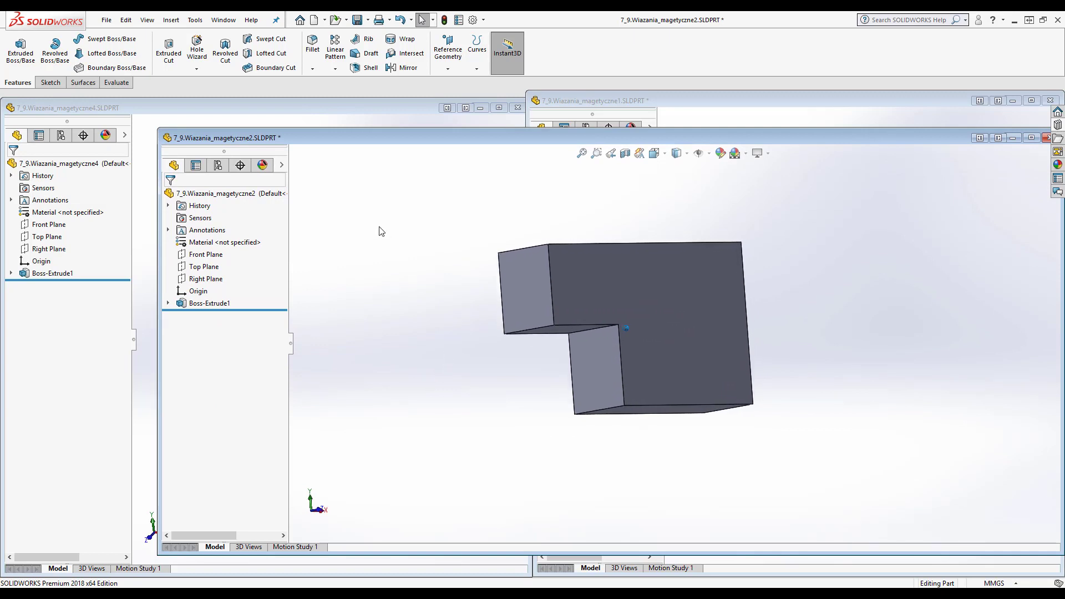
click(194, 22)
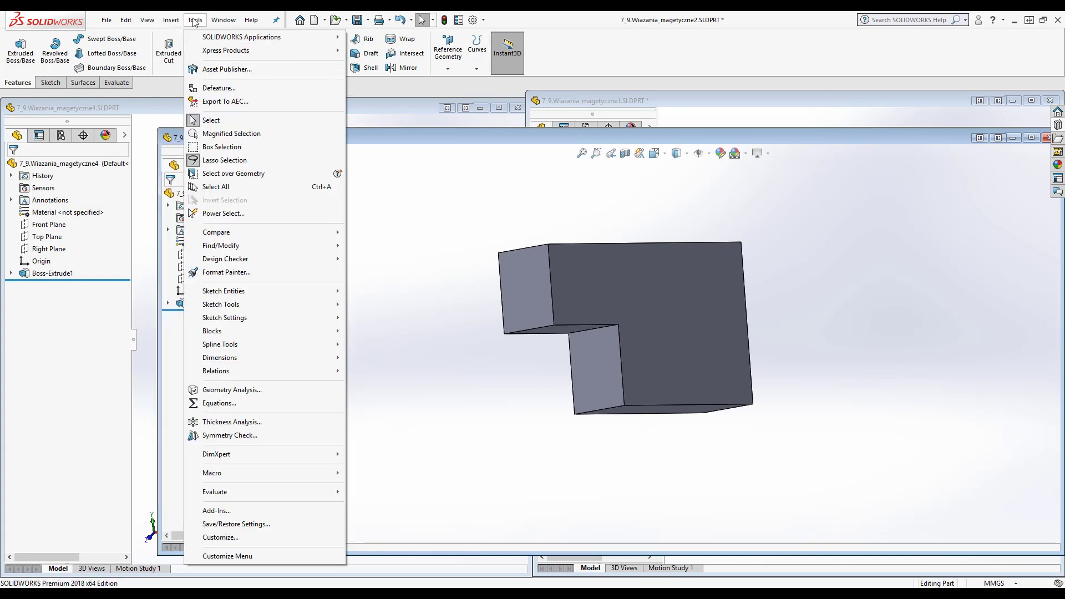
click(206, 70)
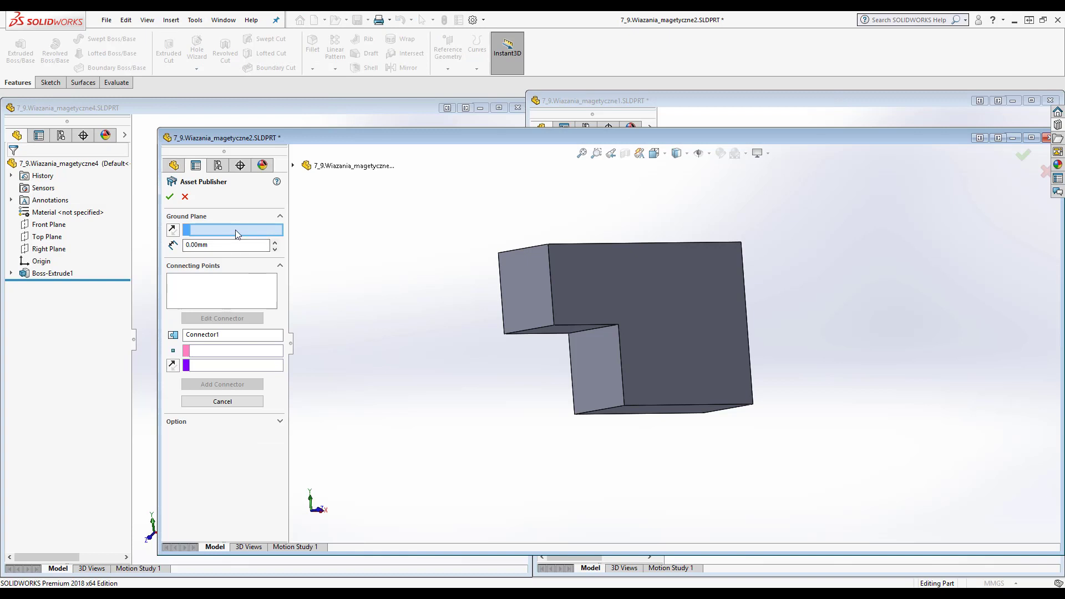
- Ground magetyczne2 on its bottom face and publish Connector1 on its inner edge and side face
key(Up)
key(Up)
key(Up)
key(Up)
key(Up)
key(Up)
key(Up)
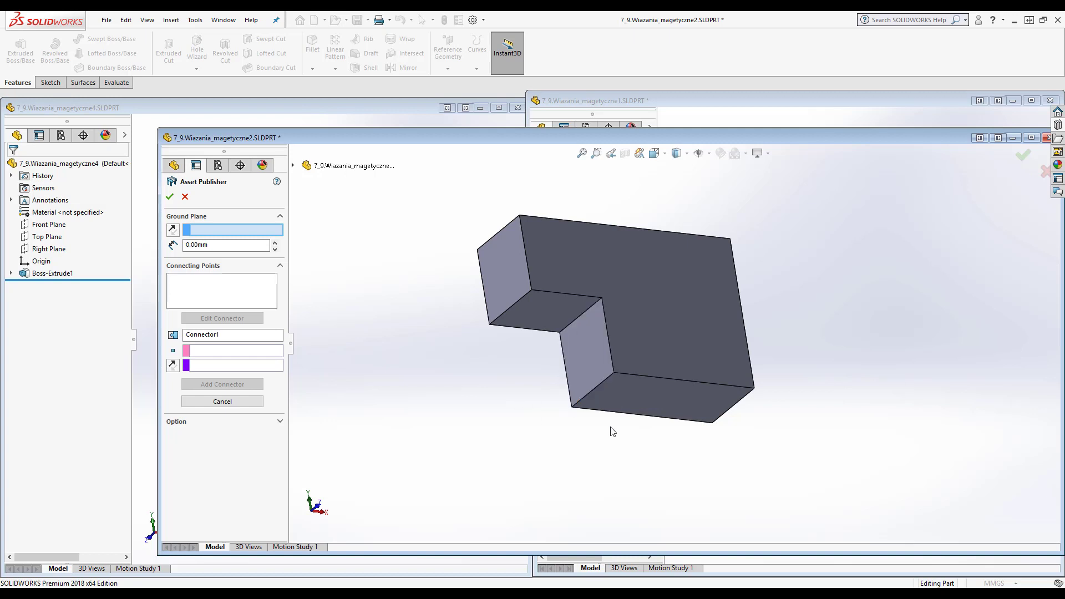
click(657, 403)
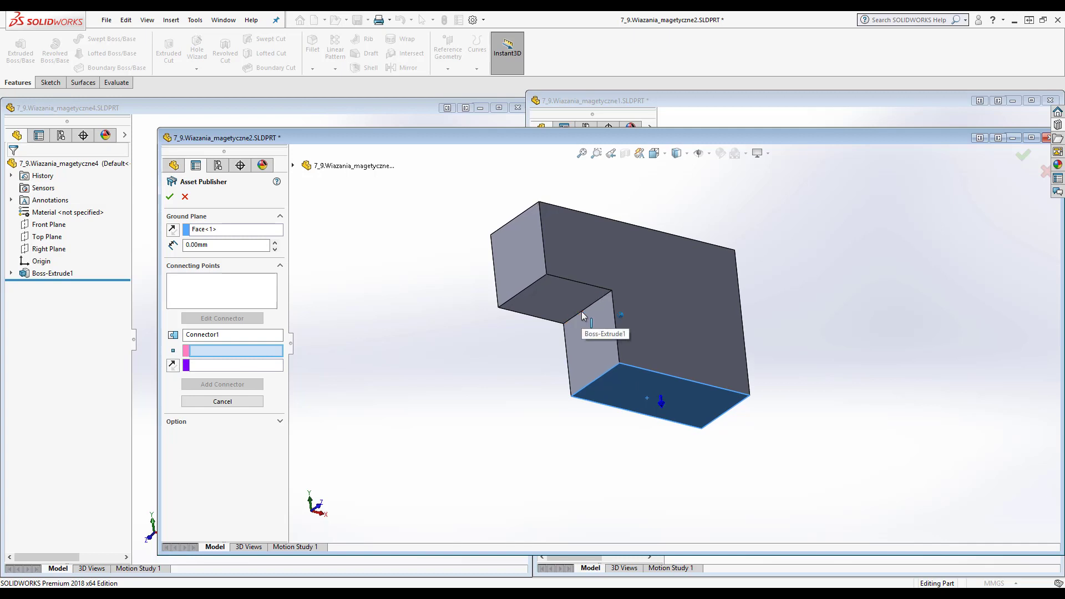
click(581, 311)
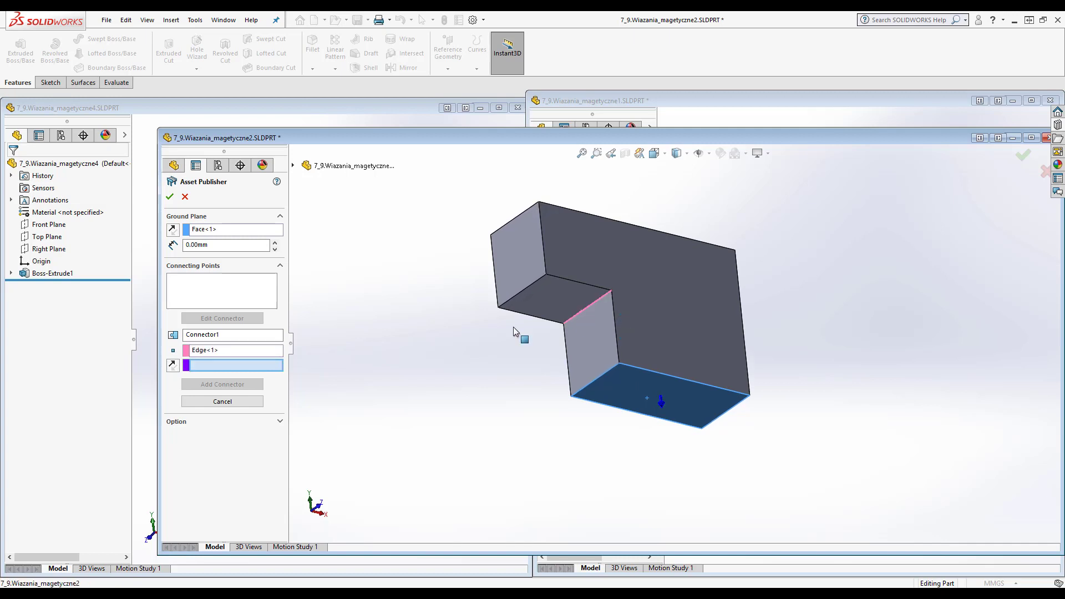
click(596, 347)
mouse_move(540, 339)
middle_down()
mouse_move(549, 390)
mouse_move(598, 378)
middle_up()
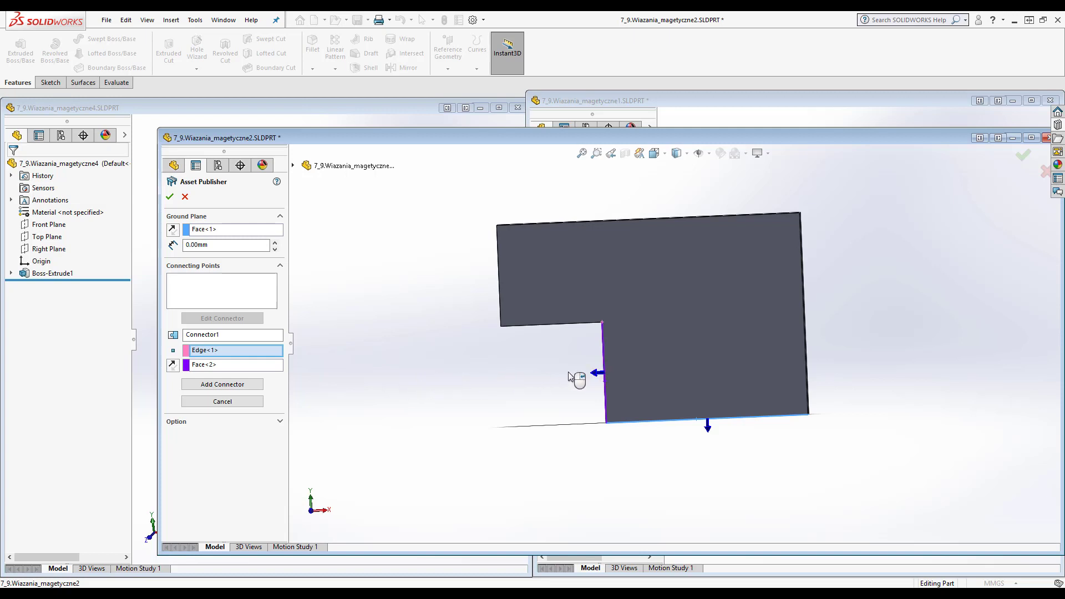
middle_drag(571, 377, 535, 373)
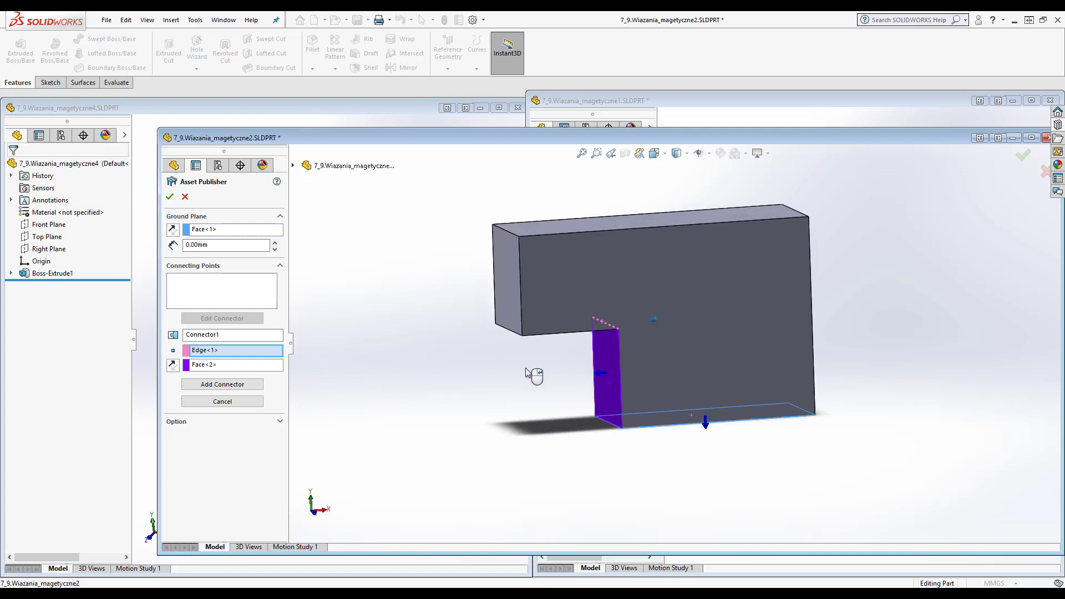
click(237, 387)
click(170, 196)
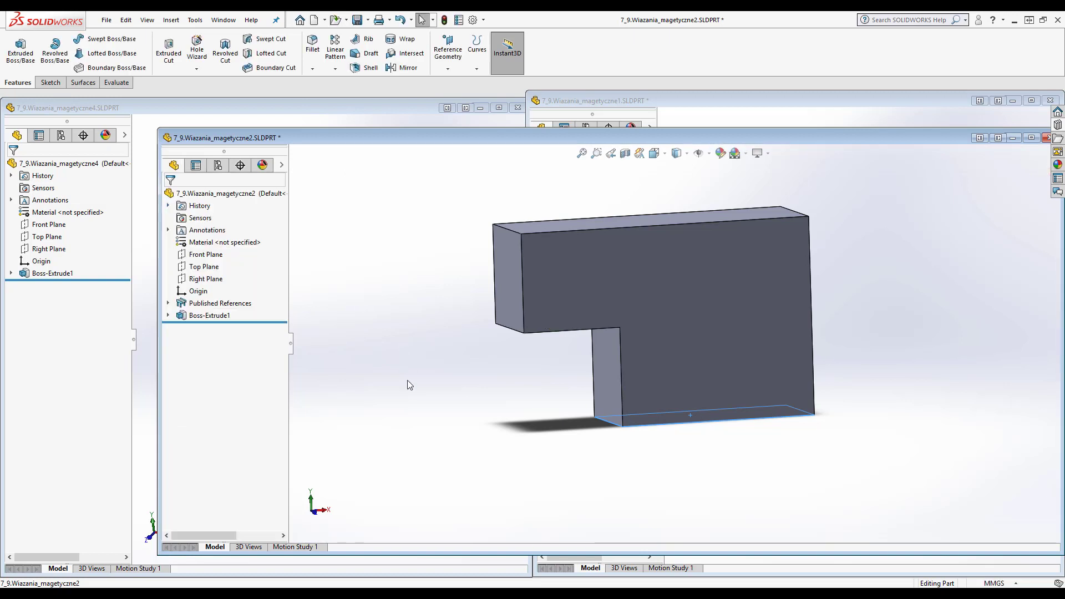
- Shrink magetyczne2, resize magetyczne3's window, and open Asset Publisher for magetyczne3
mouse_move(157, 554)
mouse_down()
mouse_move(561, 332)
mouse_move(511, 339)
mouse_up()
mouse_move(534, 411)
mouse_down()
mouse_move(272, 191)
mouse_move(161, 135)
mouse_up()
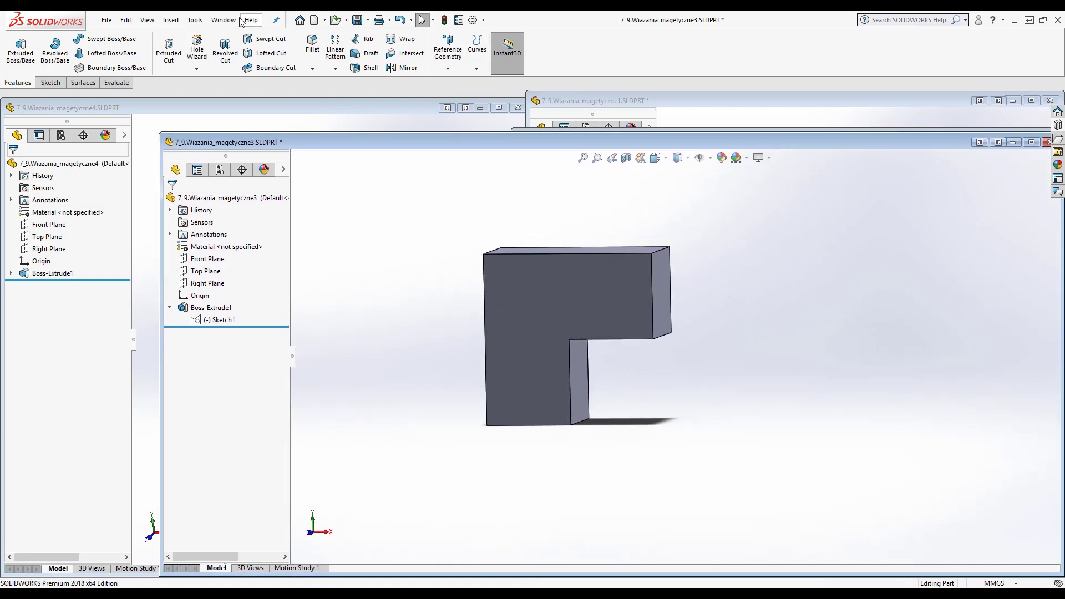
click(195, 21)
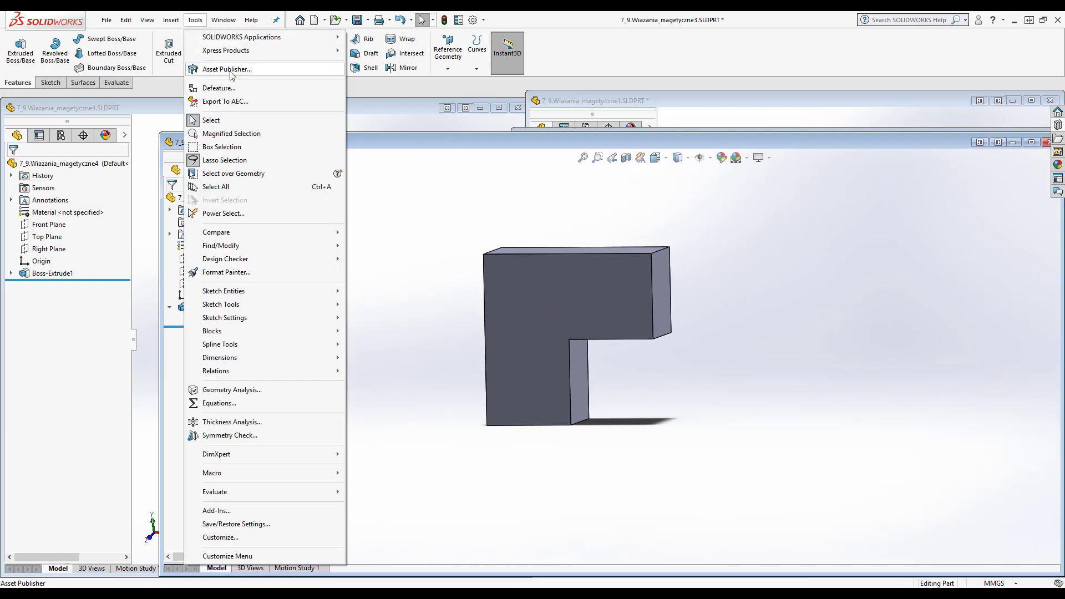
click(263, 70)
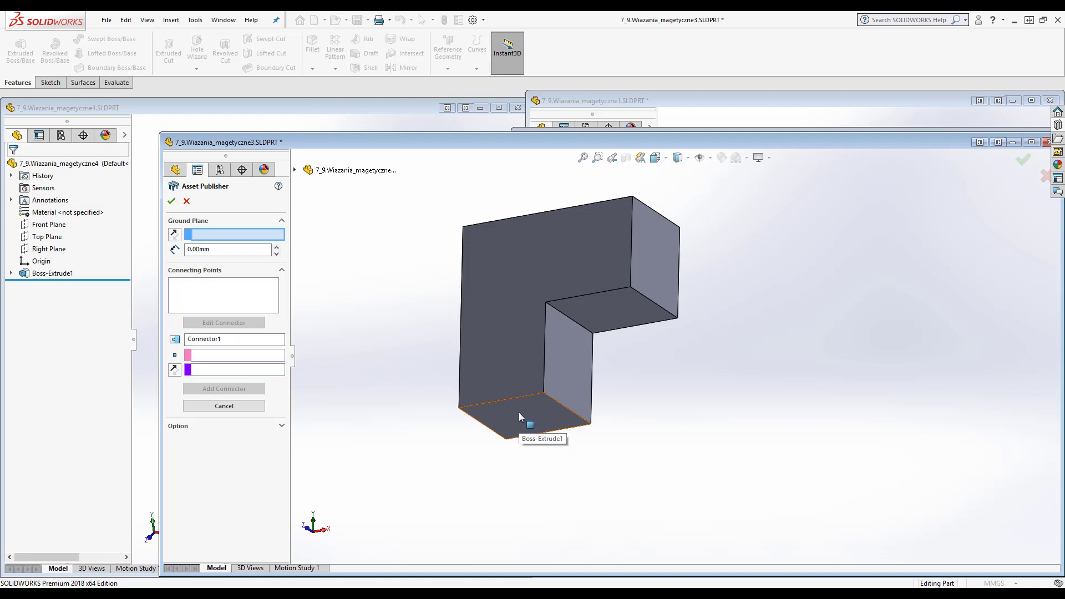
- Ground magetyczne3 on its bottom face, publish Connector1 on its inner edge and side face, then shrink its window
click(519, 414)
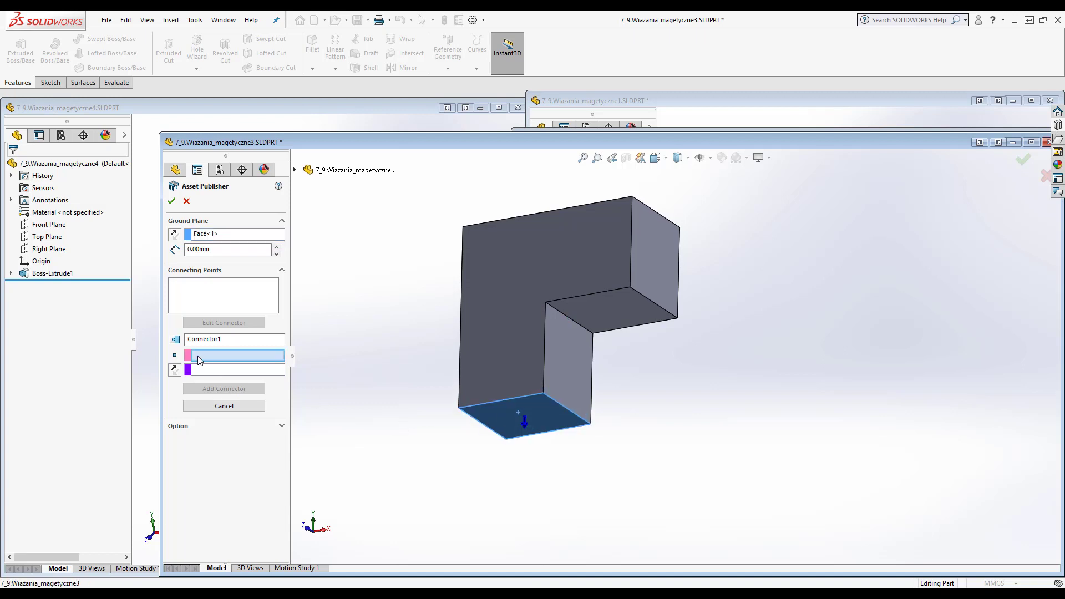
click(543, 324)
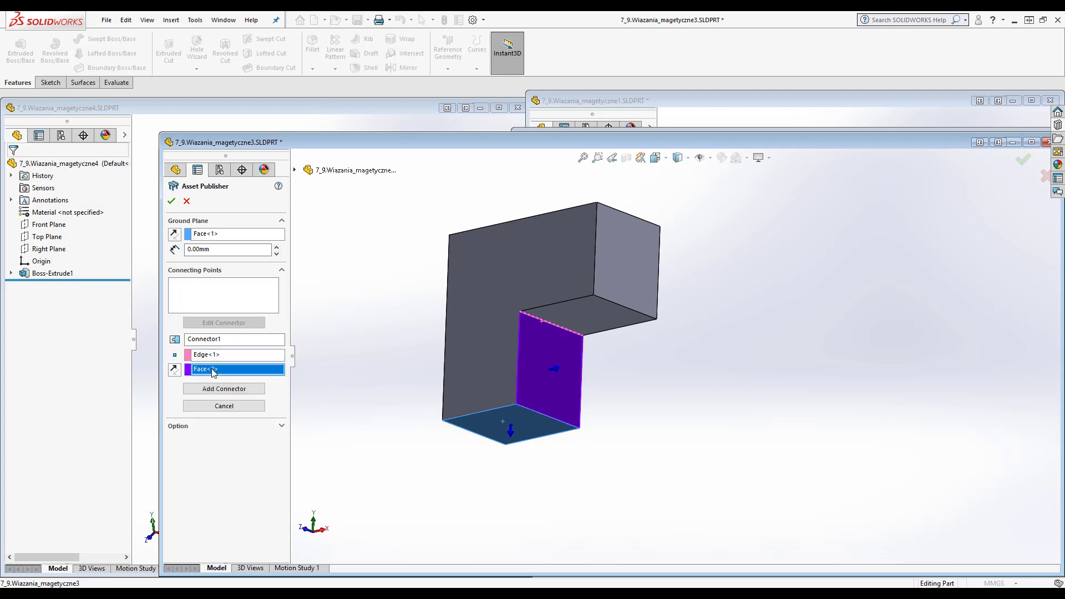
click(543, 359)
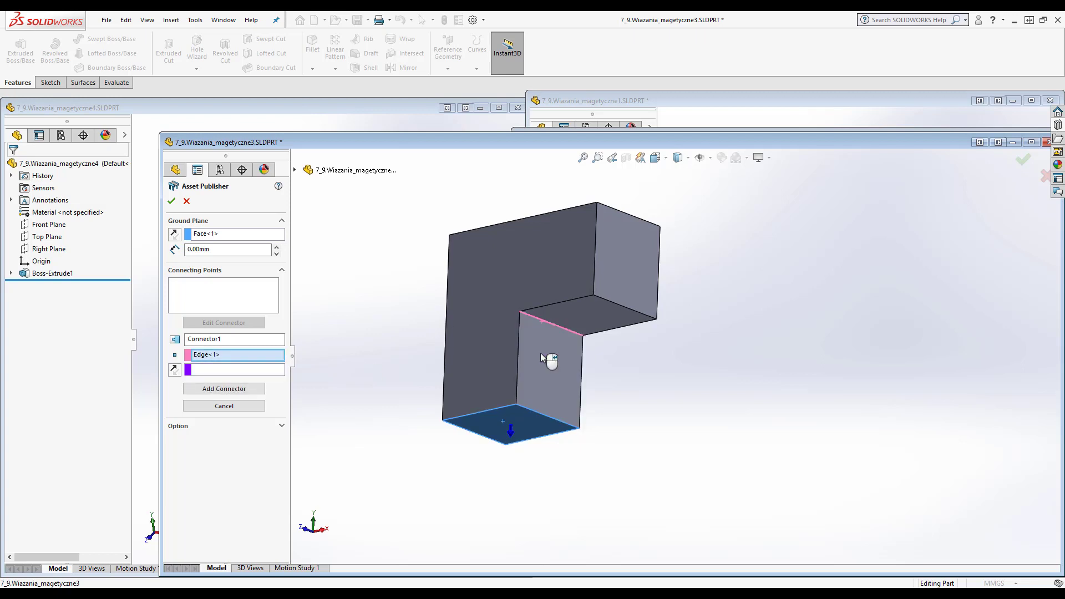
click(212, 373)
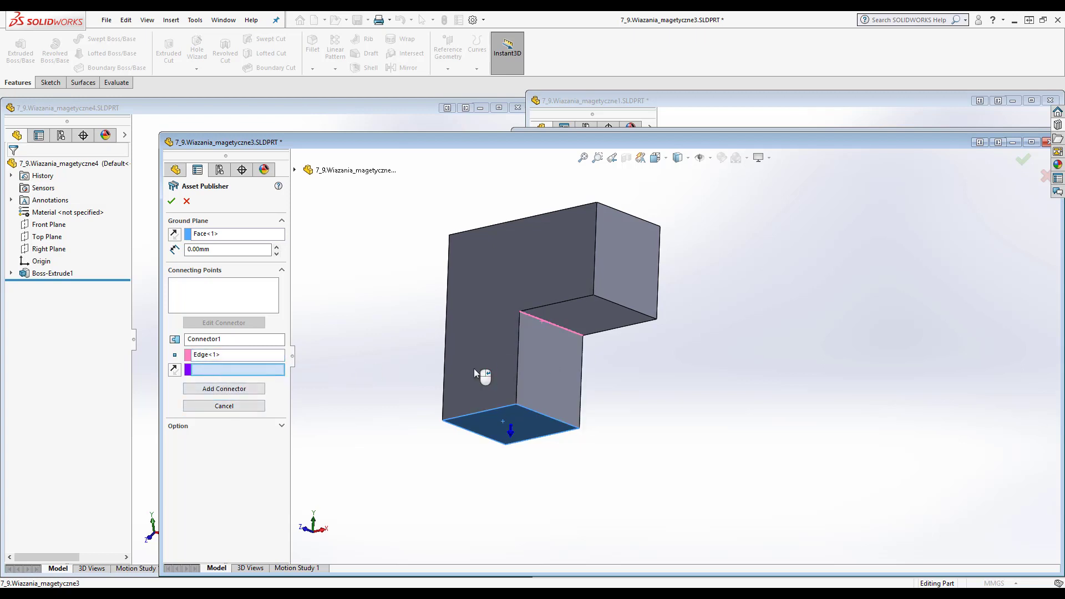
click(542, 364)
mouse_move(475, 380)
middle_down()
mouse_move(550, 384)
mouse_move(566, 374)
mouse_move(477, 371)
middle_up()
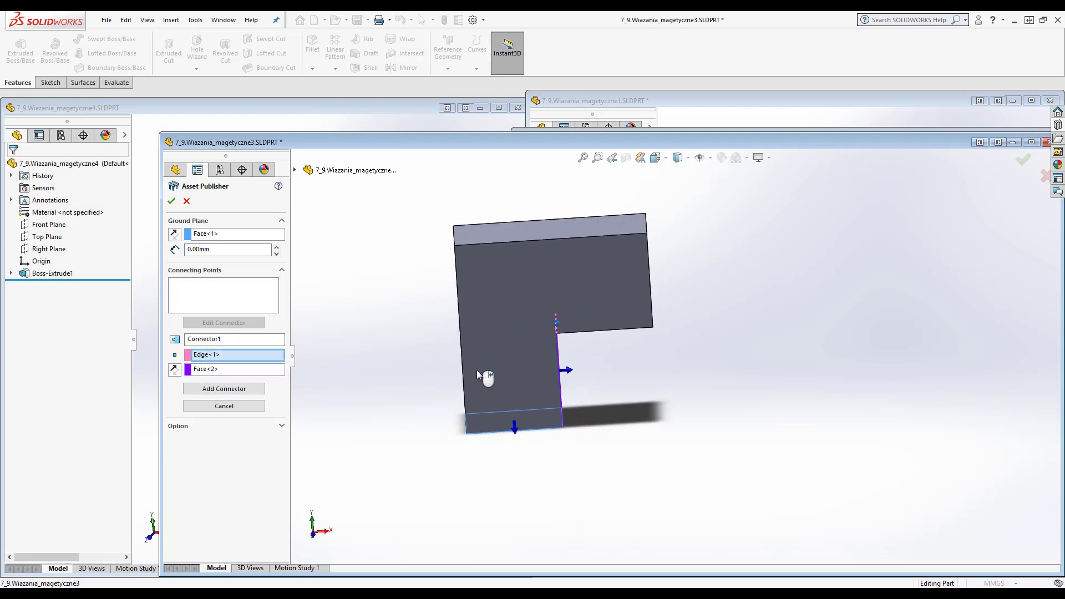
click(261, 387)
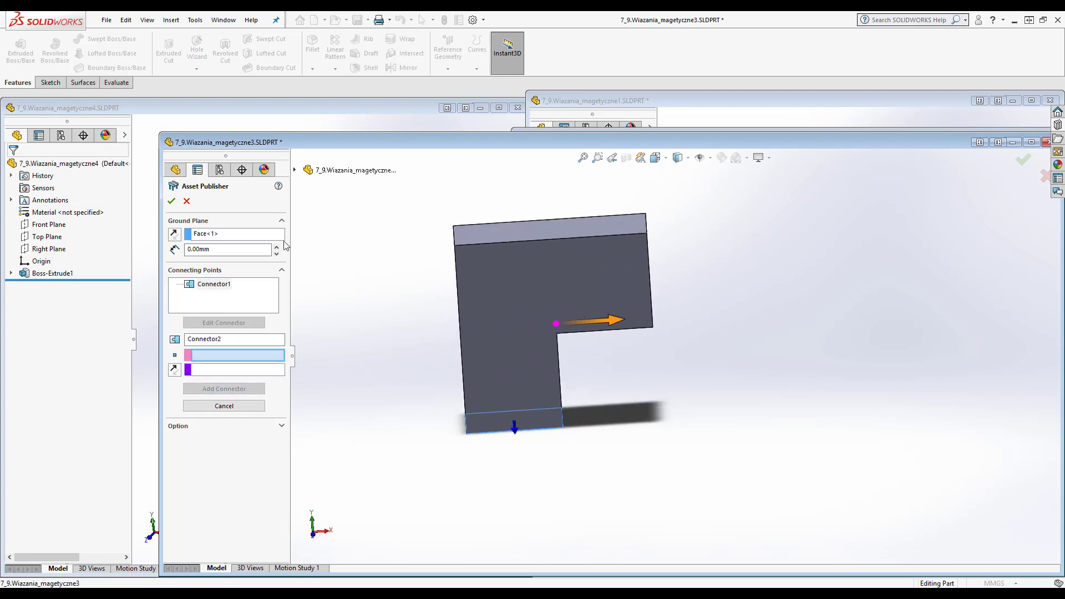
click(171, 203)
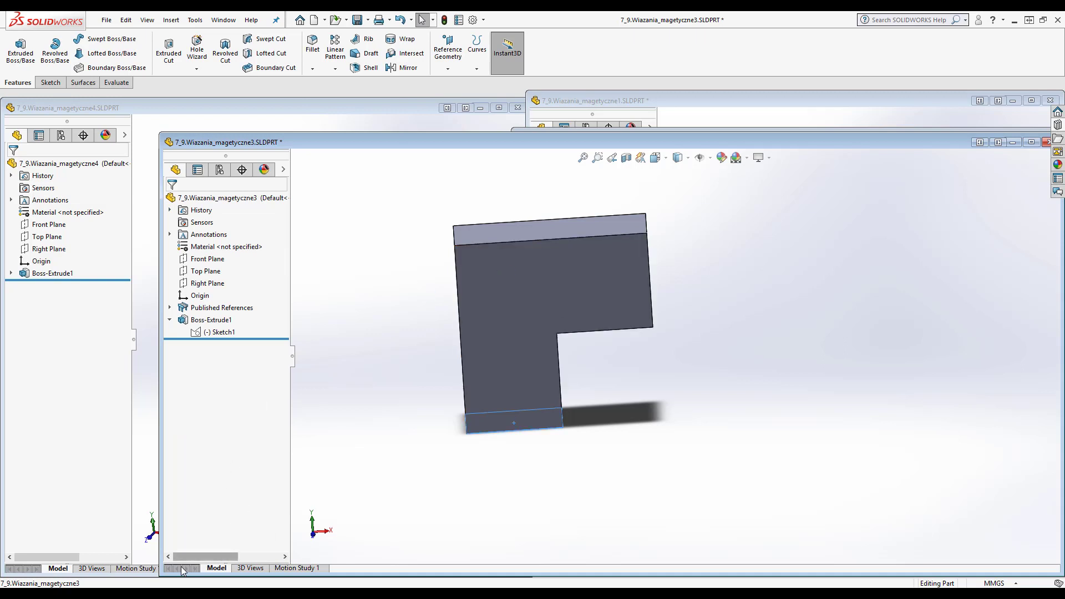
drag(160, 576, 560, 356)
- Enlarge the magetyczne1 T-block window and set its bottom face as the Asset Publisher ground plane
click(717, 96)
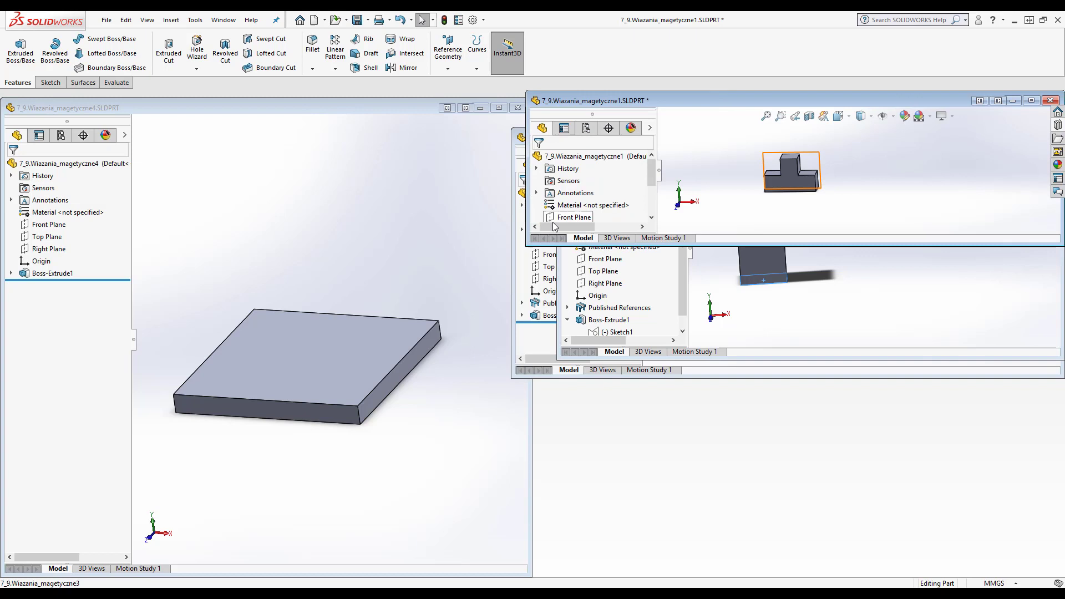
mouse_move(527, 247)
mouse_down()
mouse_move(487, 302)
mouse_move(137, 554)
mouse_up()
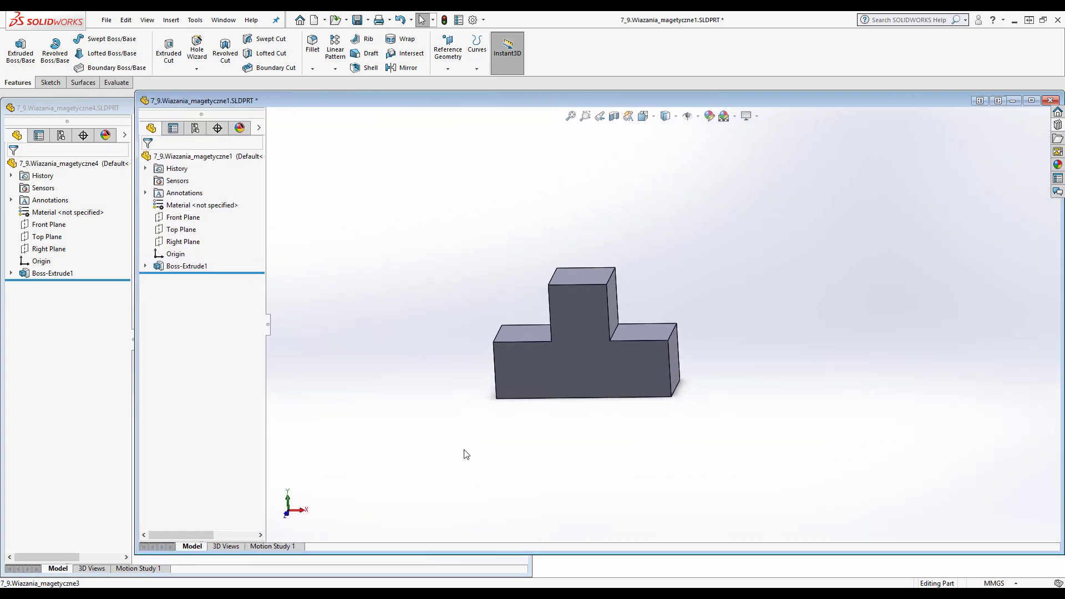
key(ctrl+7)
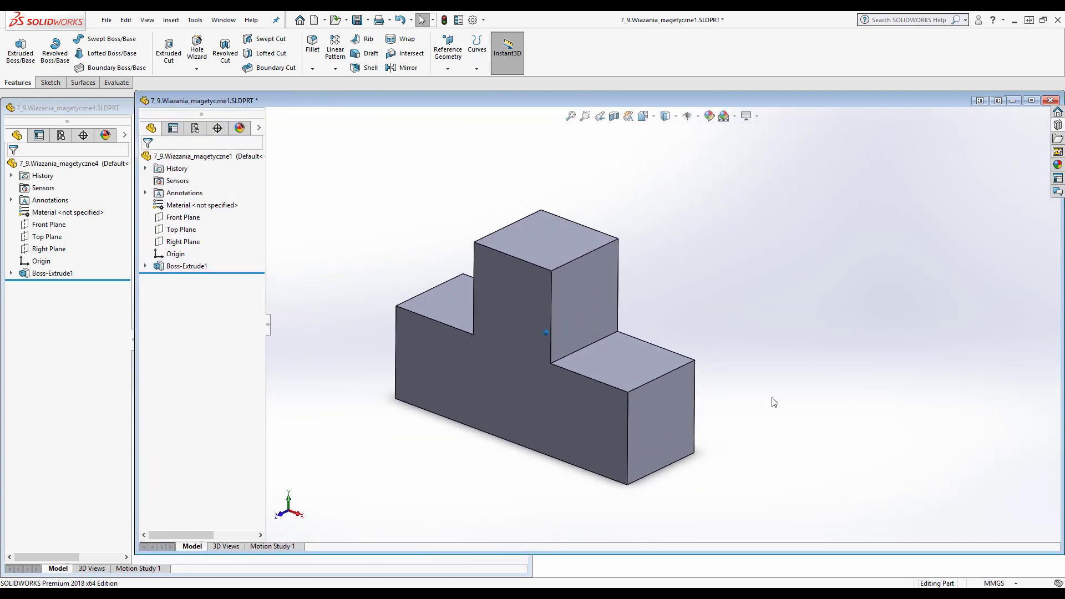
click(195, 19)
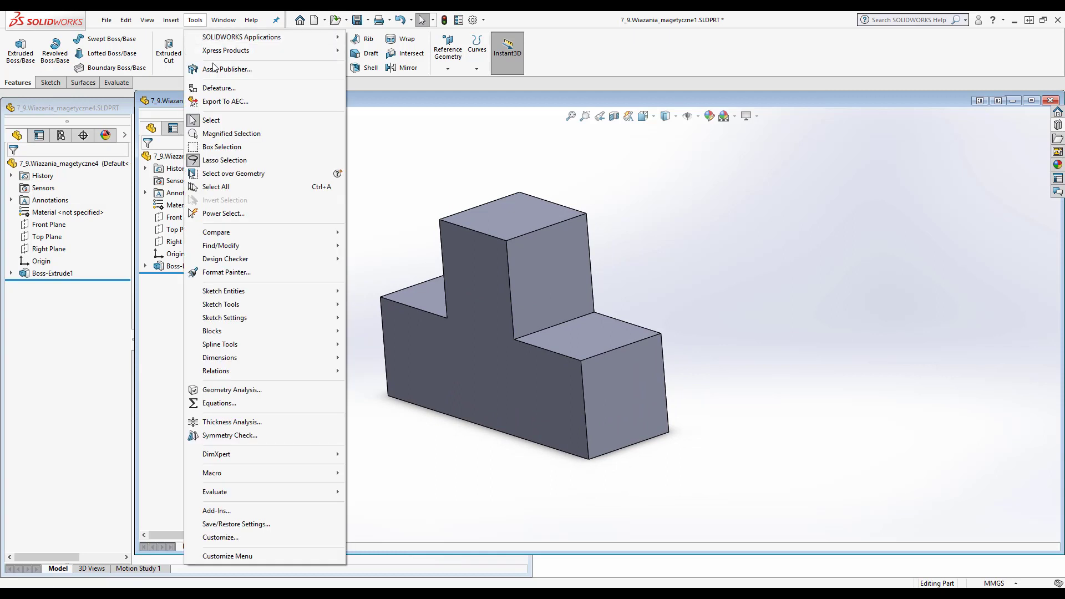
click(233, 69)
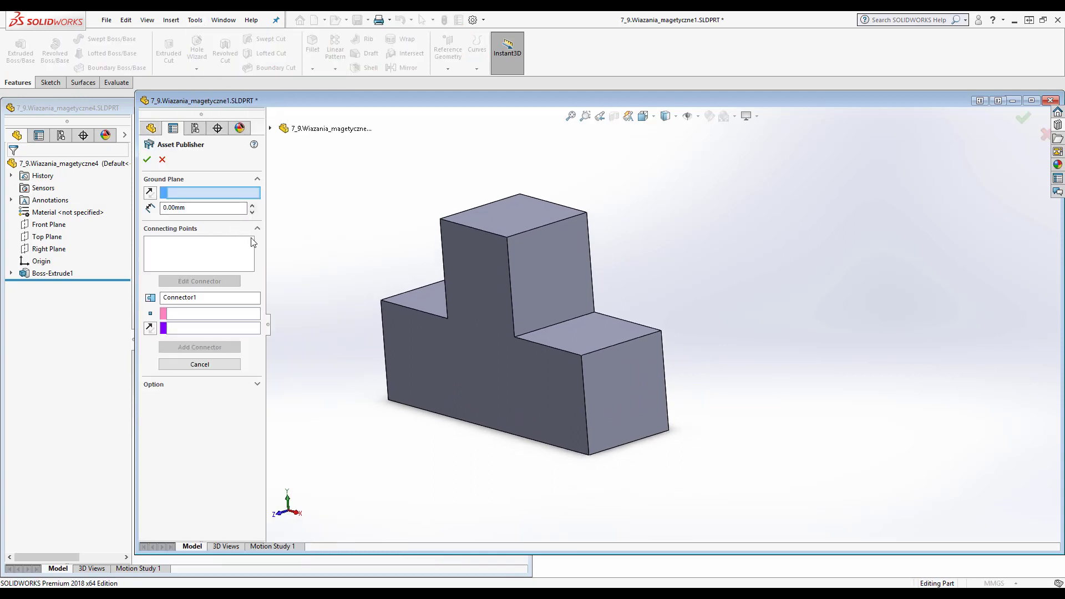
middle_drag(321, 366, 502, 407)
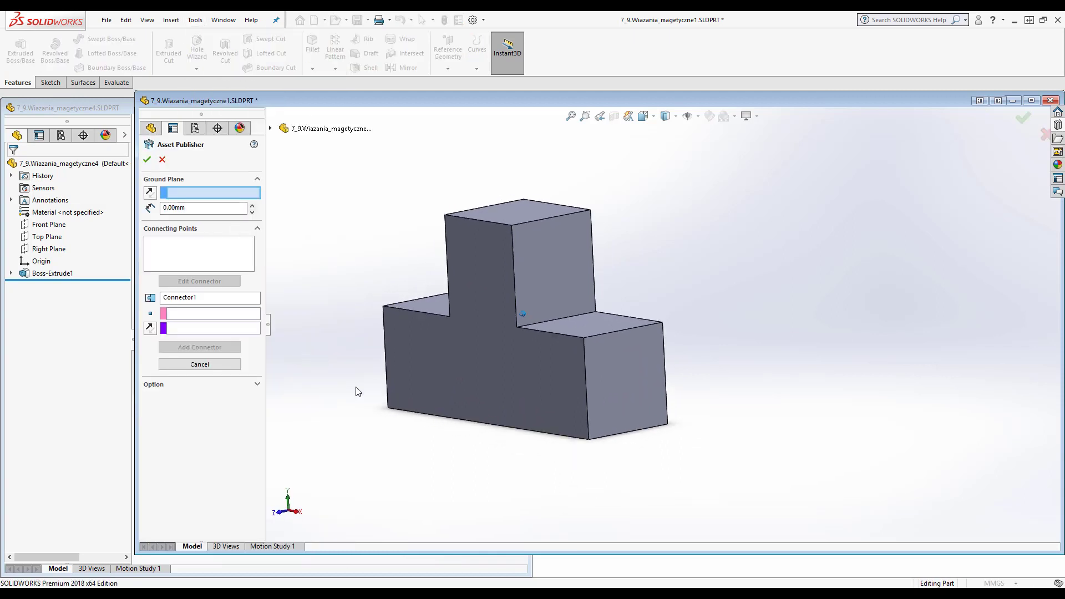
click(504, 408)
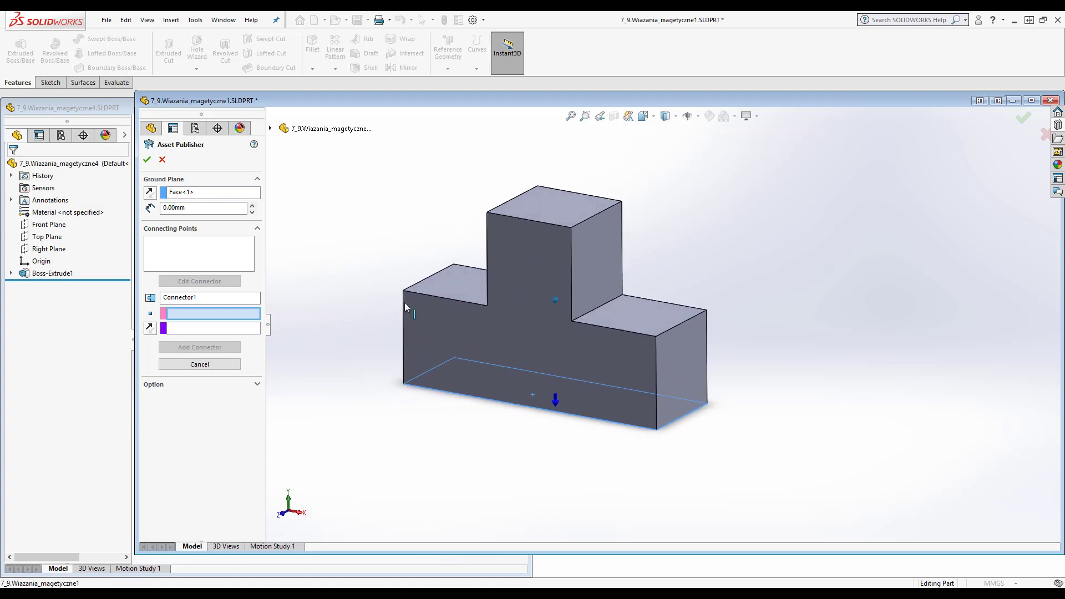
- Publish connectors on the T-block's right and left end edges and faces
click(666, 321)
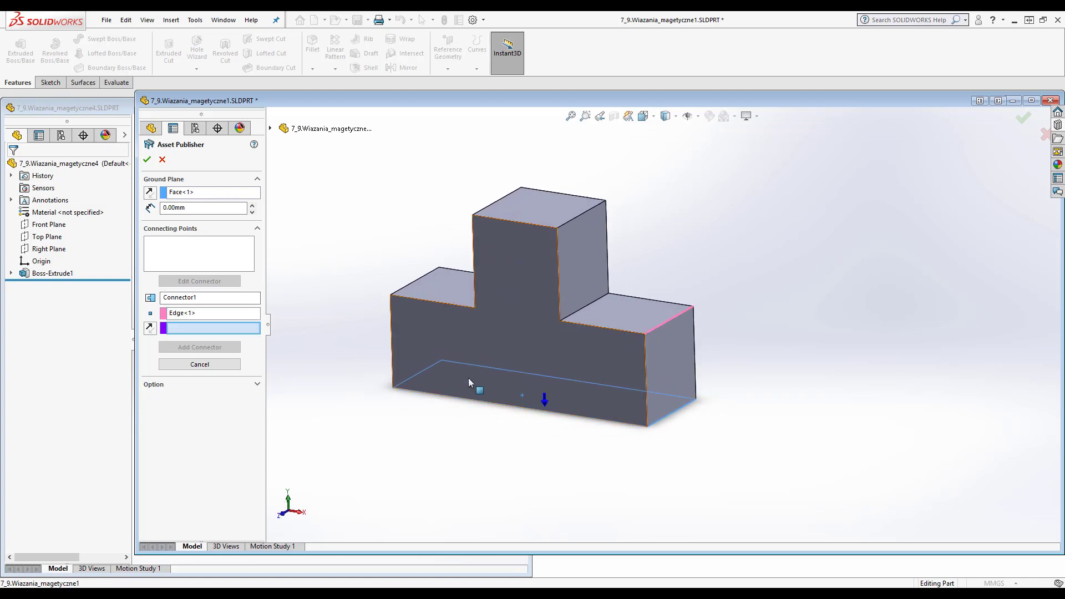
click(679, 367)
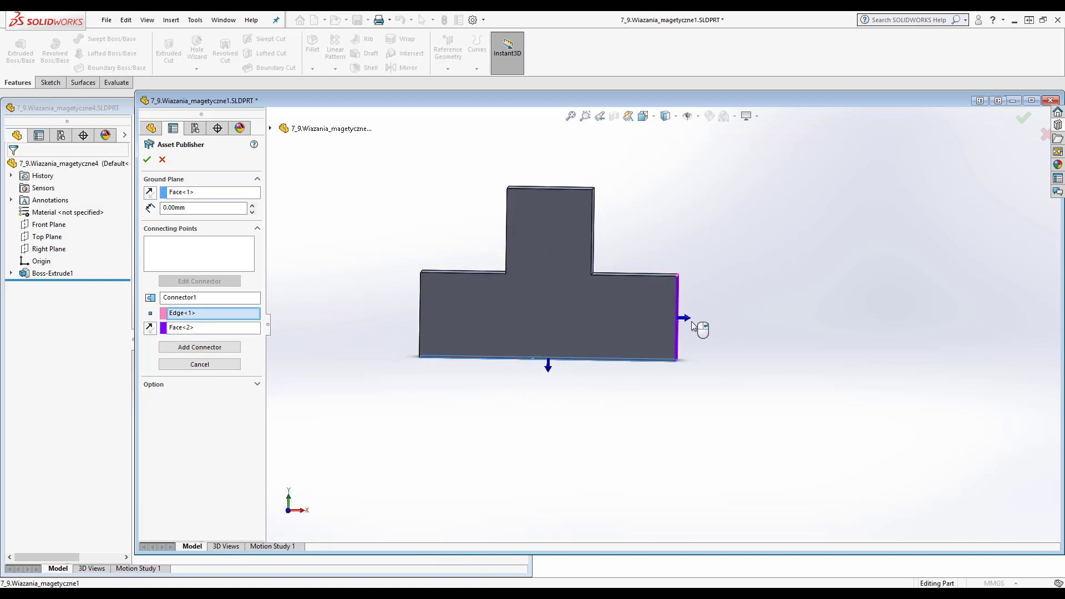
click(198, 348)
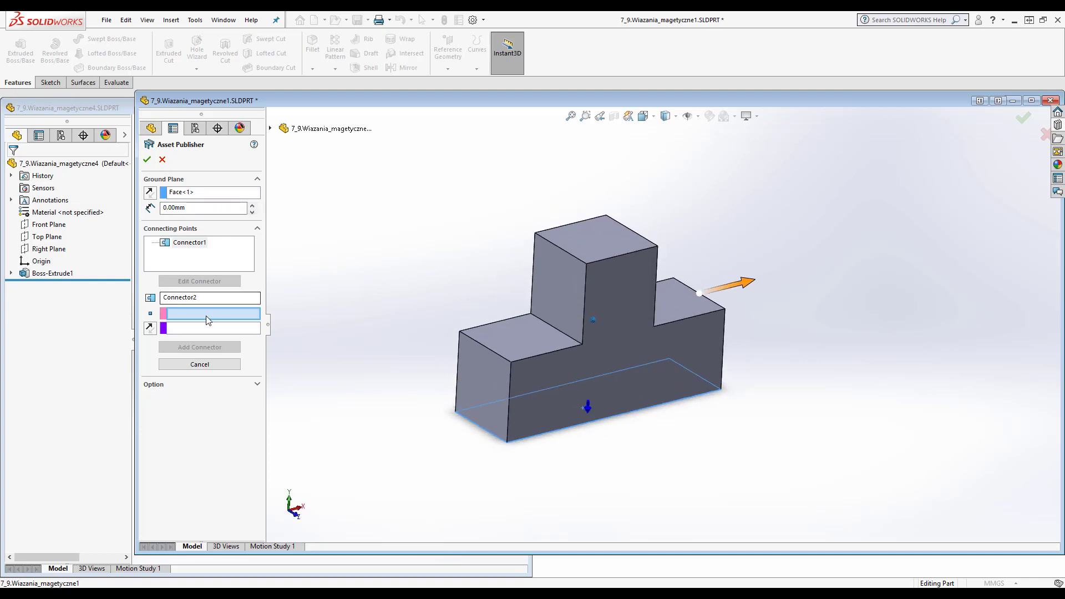
click(490, 354)
click(487, 381)
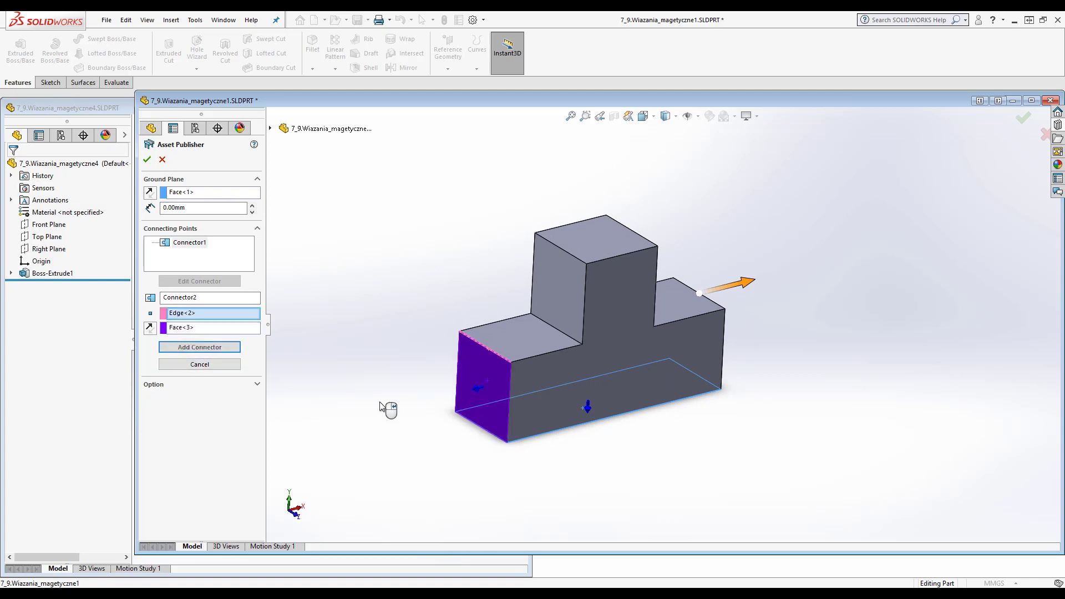
mouse_move(364, 386)
middle_down()
mouse_move(457, 375)
mouse_move(436, 366)
middle_up()
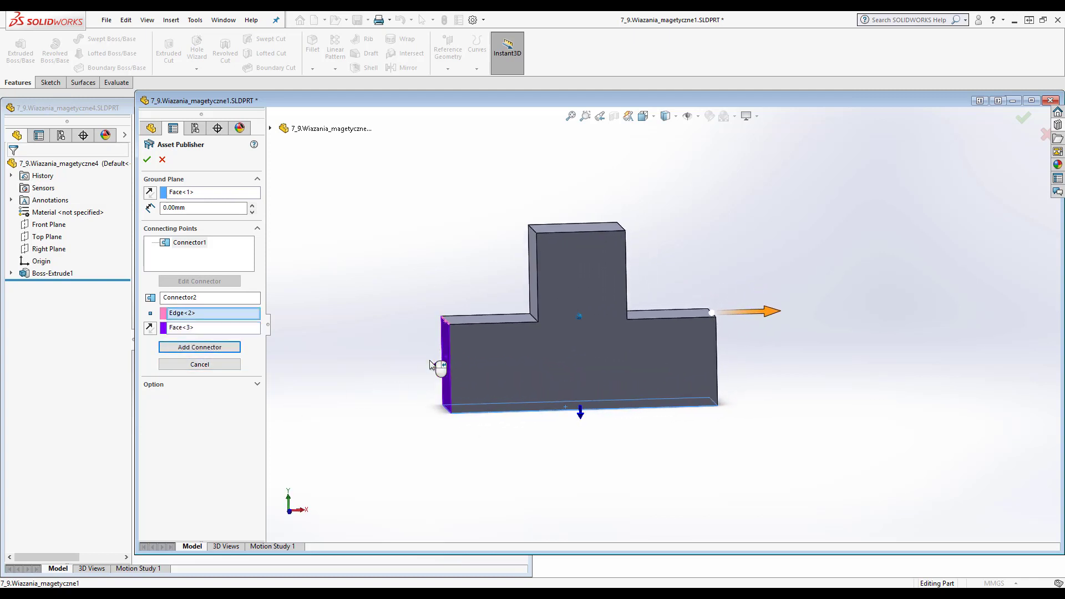
click(161, 160)
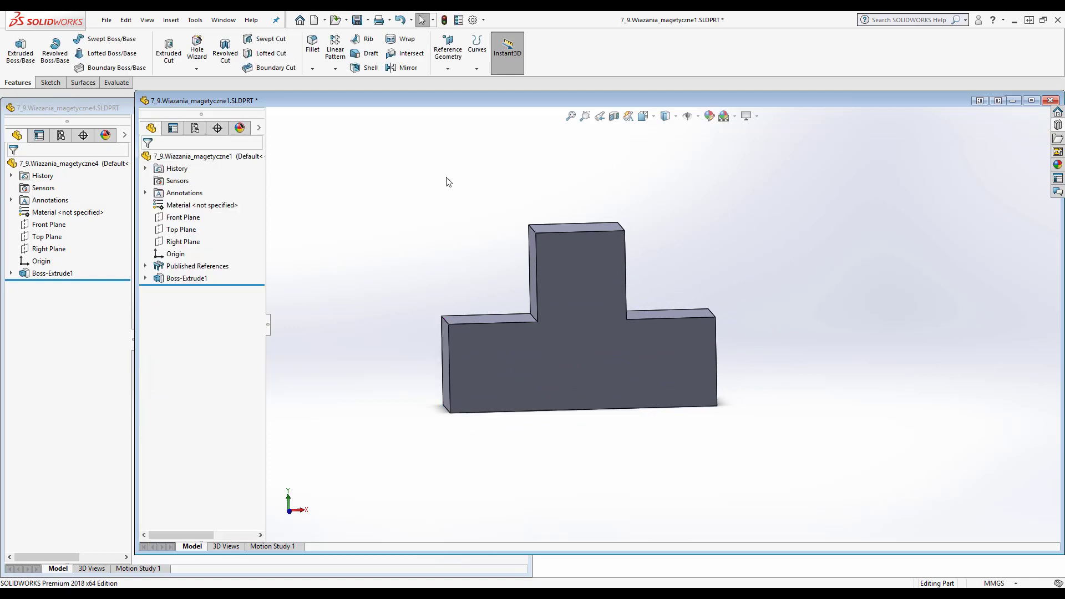
- Create a new assembly from the magetyczne4 base plate and place the plate
drag(137, 551, 616, 330)
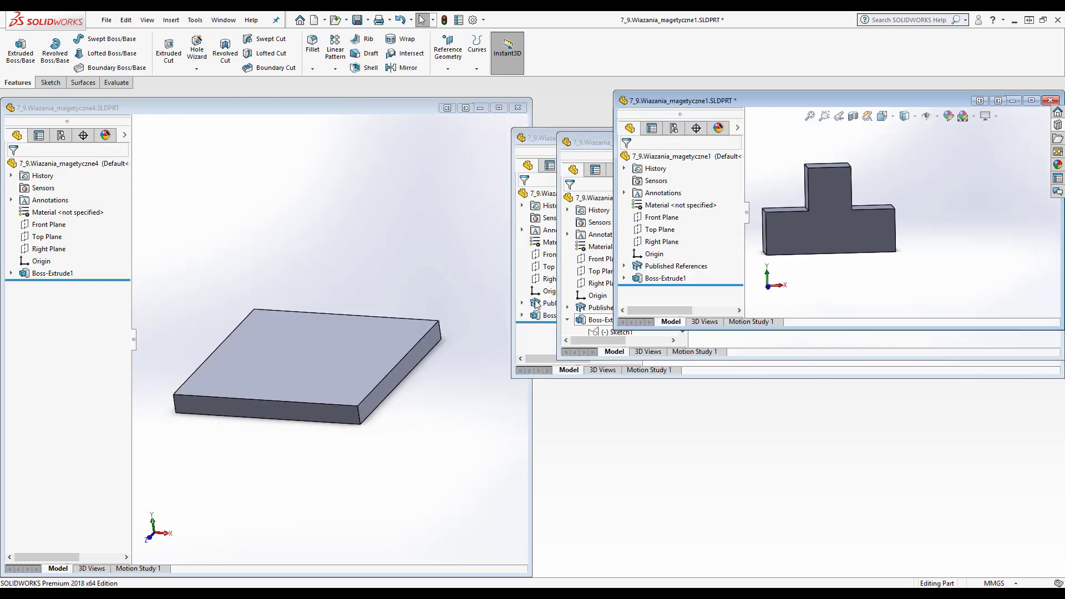
click(411, 231)
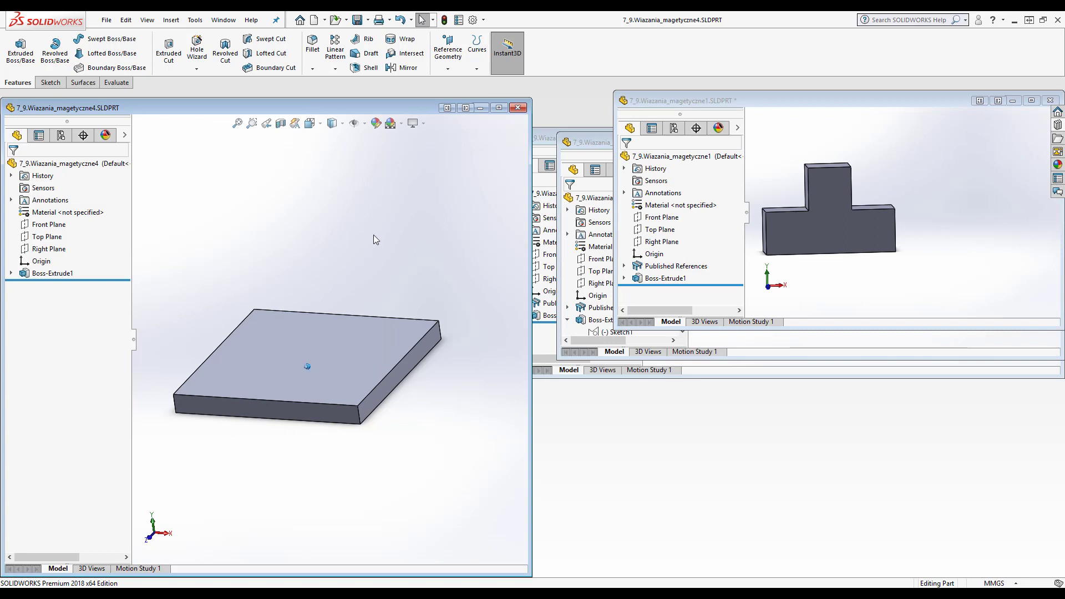
ctrl+middle_drag(422, 357, 461, 362)
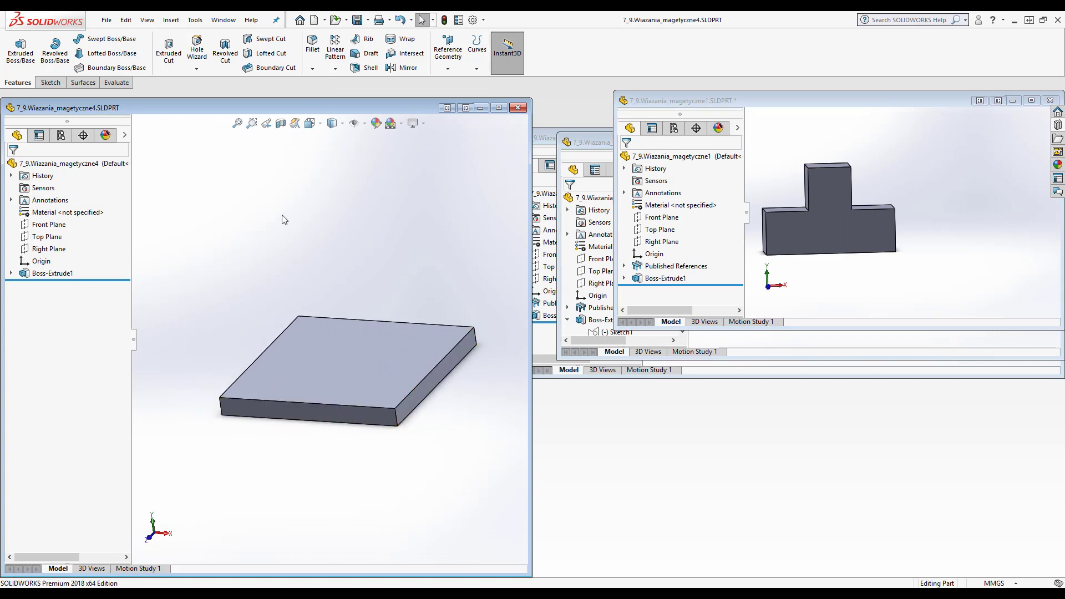
click(106, 20)
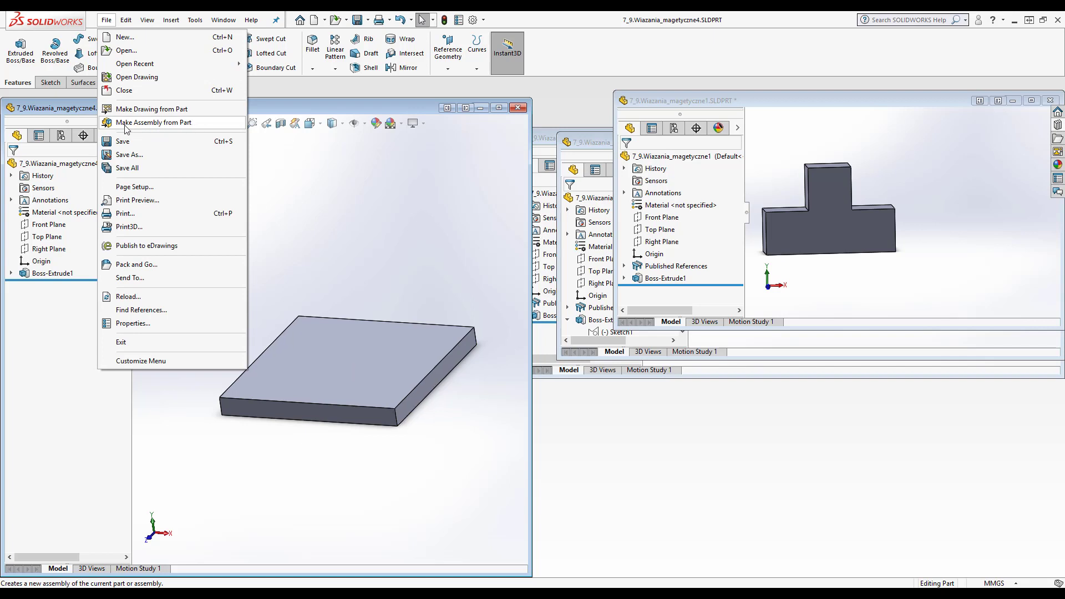
click(170, 129)
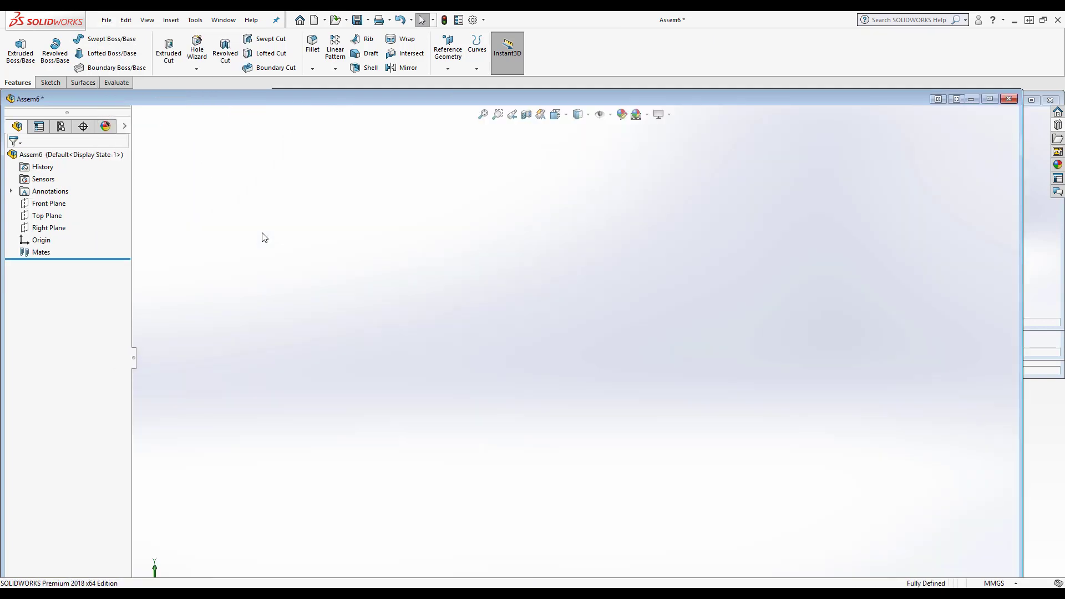
click(482, 347)
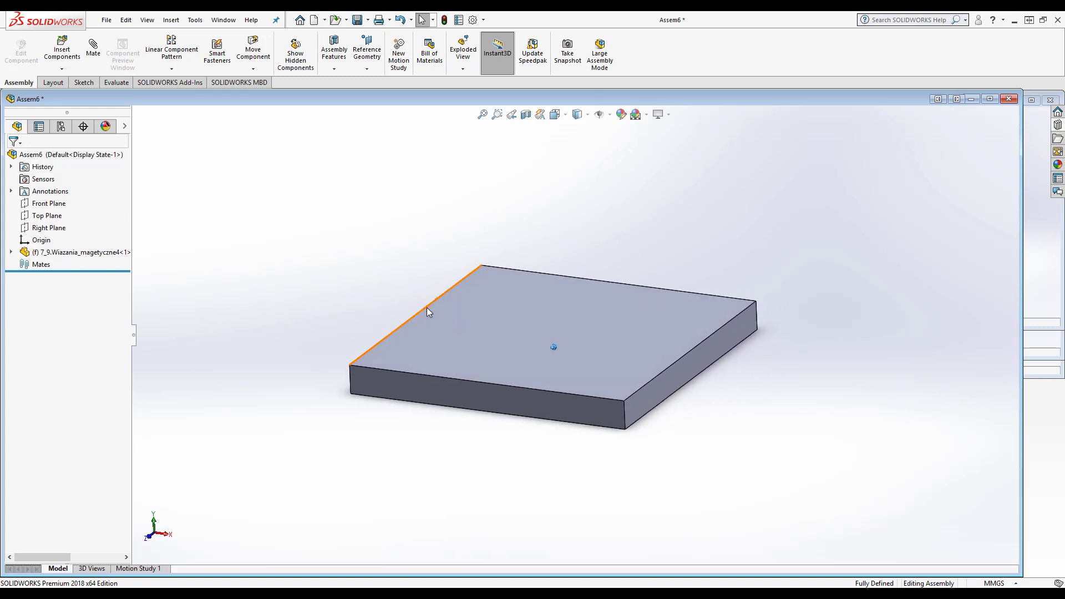
- Add a ground plane on the plate's top face via Insert > Reference Geometry
click(172, 21)
mouse_move(208, 208)
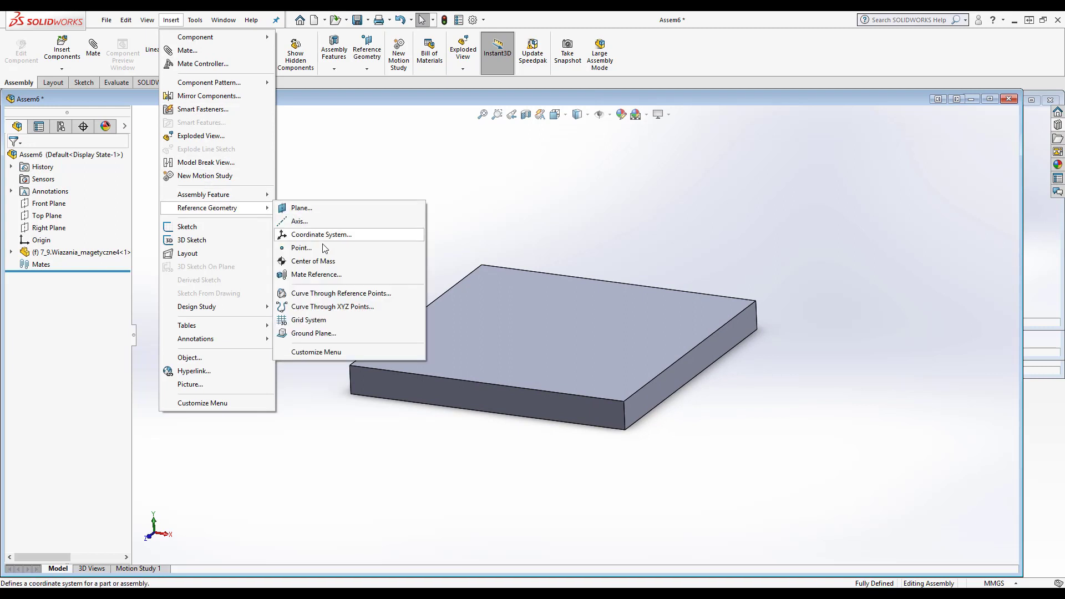
click(327, 334)
click(482, 317)
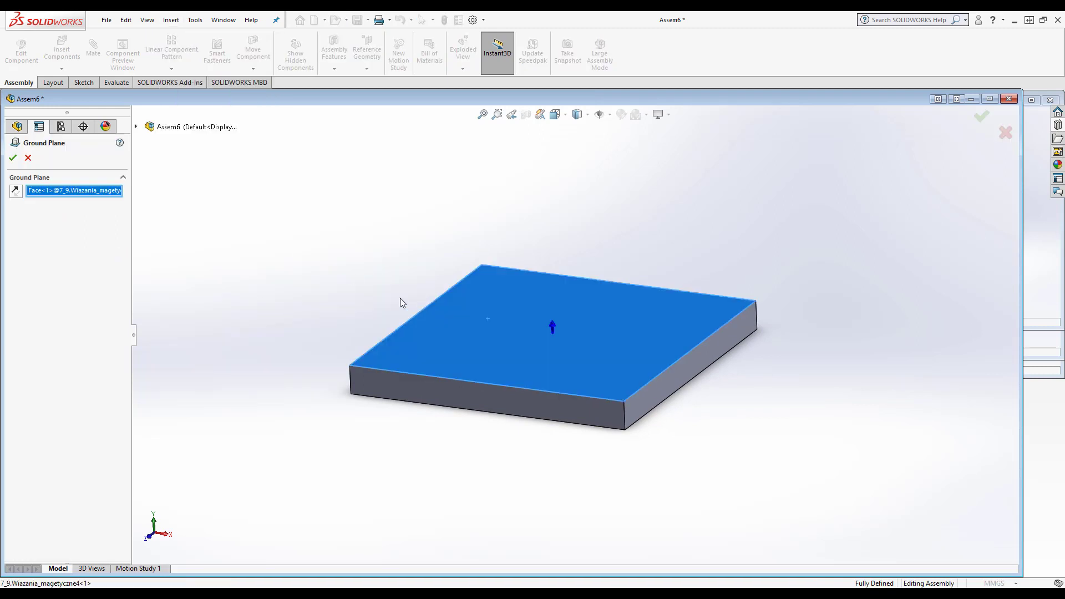
click(12, 158)
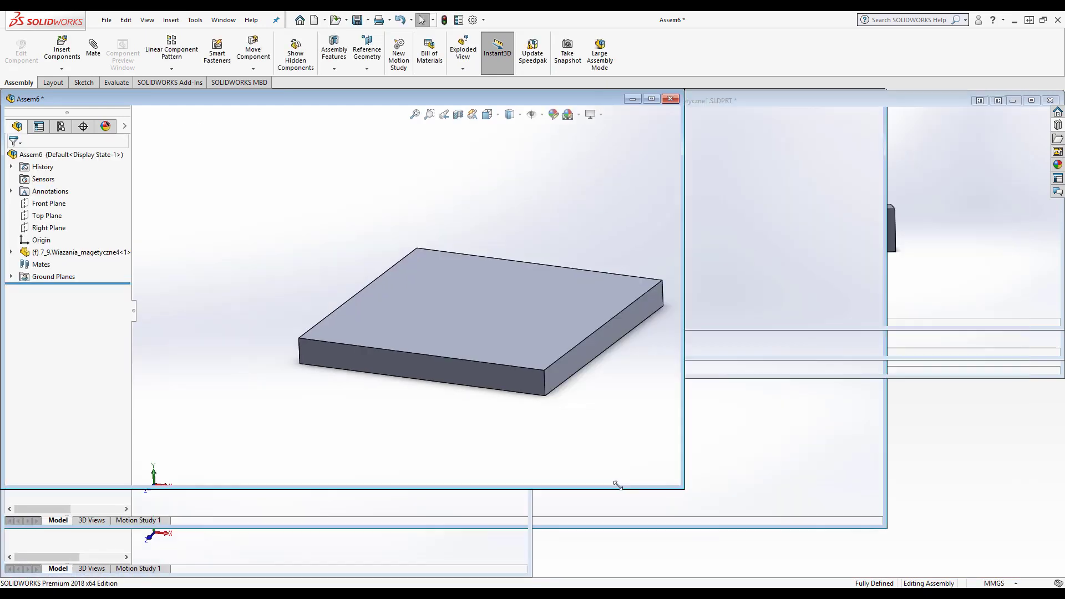
- Drag the T-block, magetyczne3 and magetyczne2 parts into Assem6, minimize their windows, and maximize the assembly
drag(1018, 573, 597, 500)
click(904, 290)
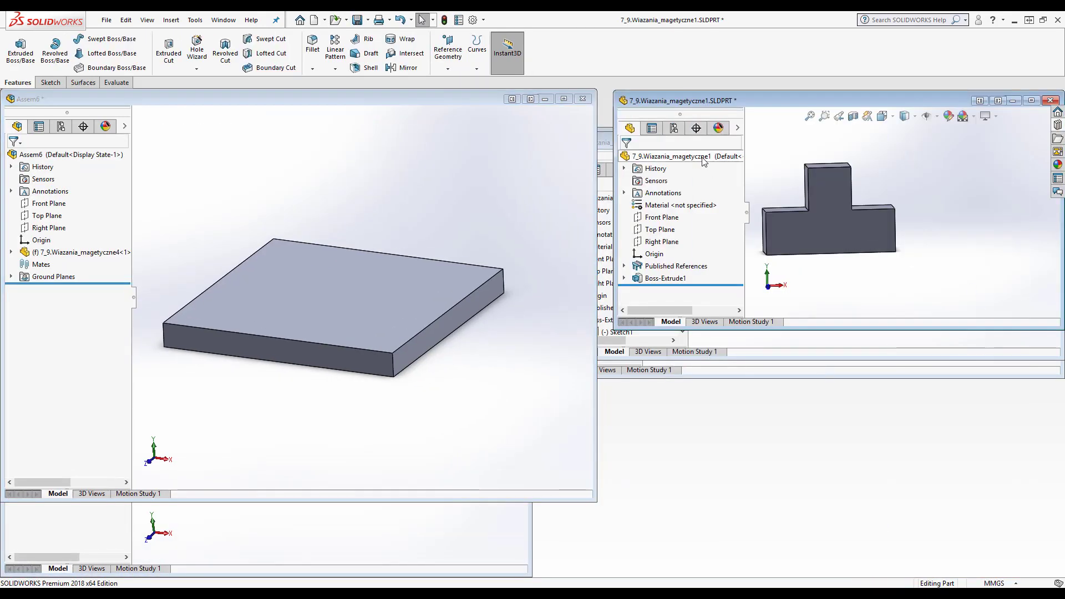
drag(682, 156, 99, 157)
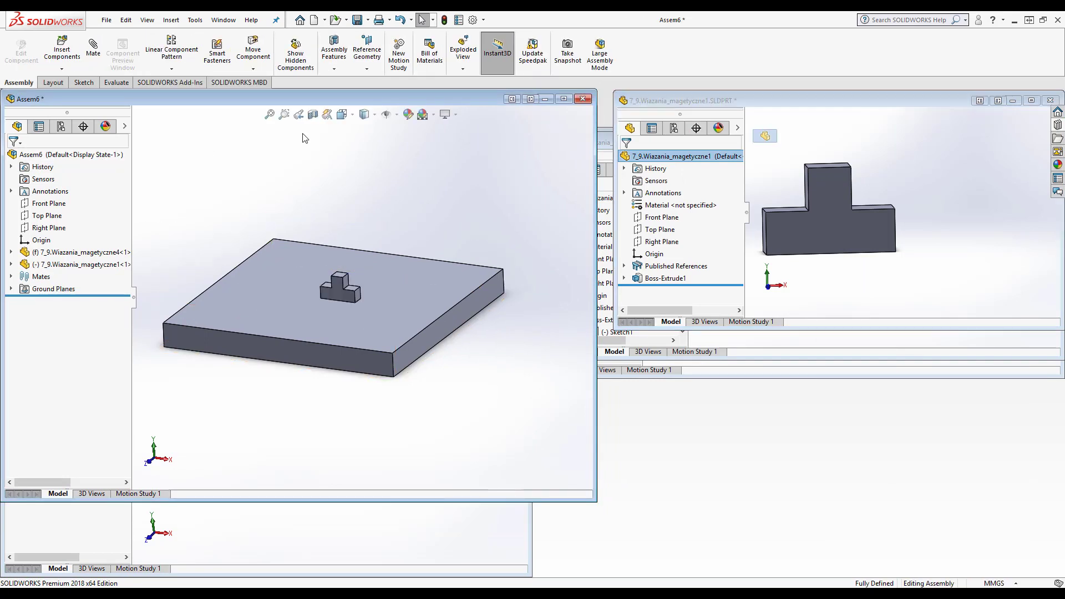
click(1007, 105)
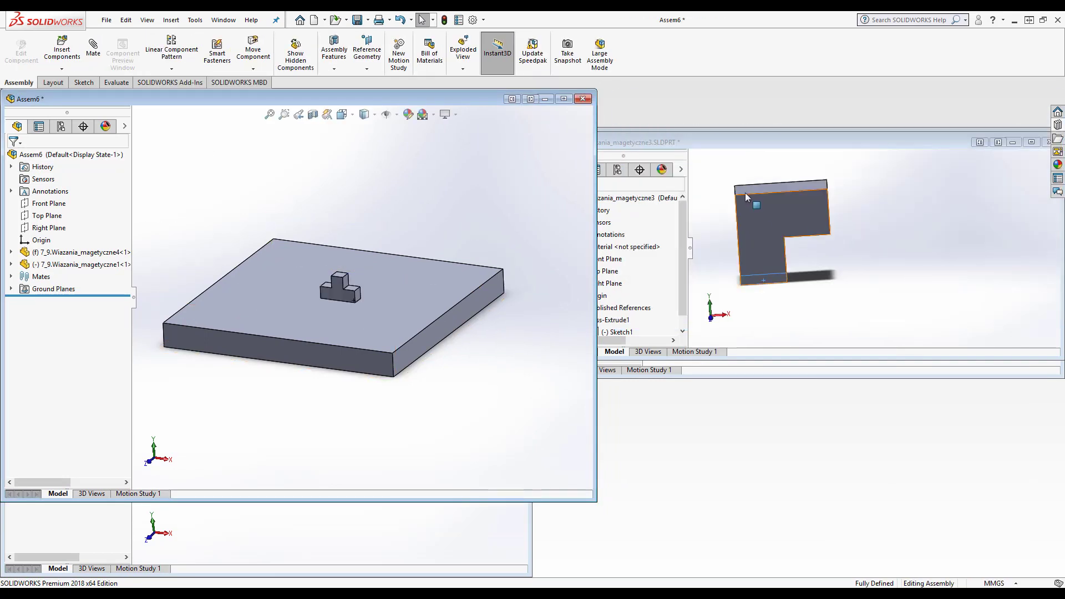
click(714, 144)
drag(615, 197, 89, 157)
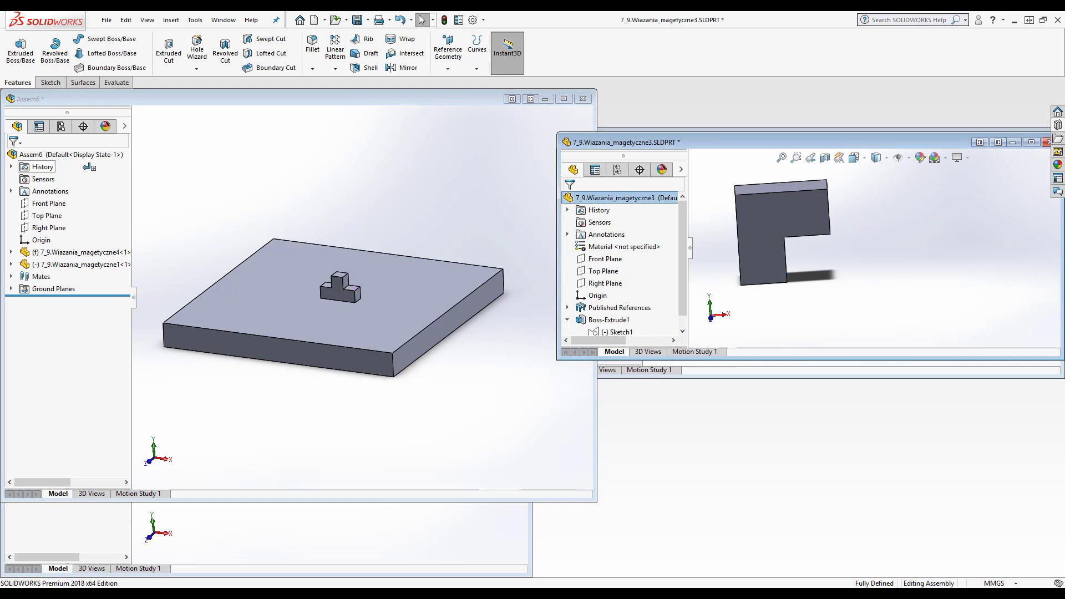
click(1017, 144)
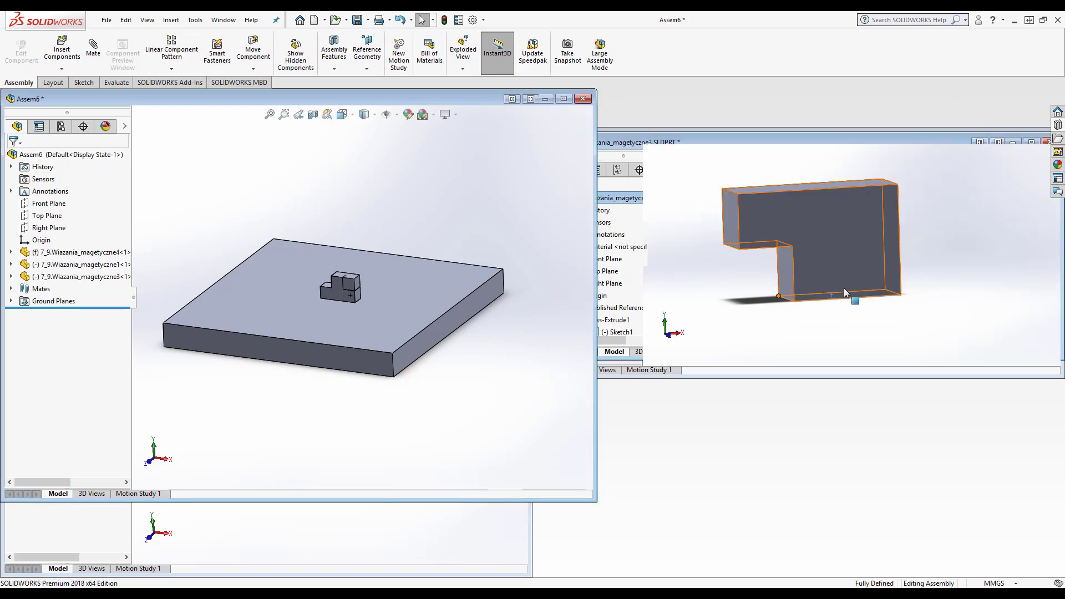
click(616, 216)
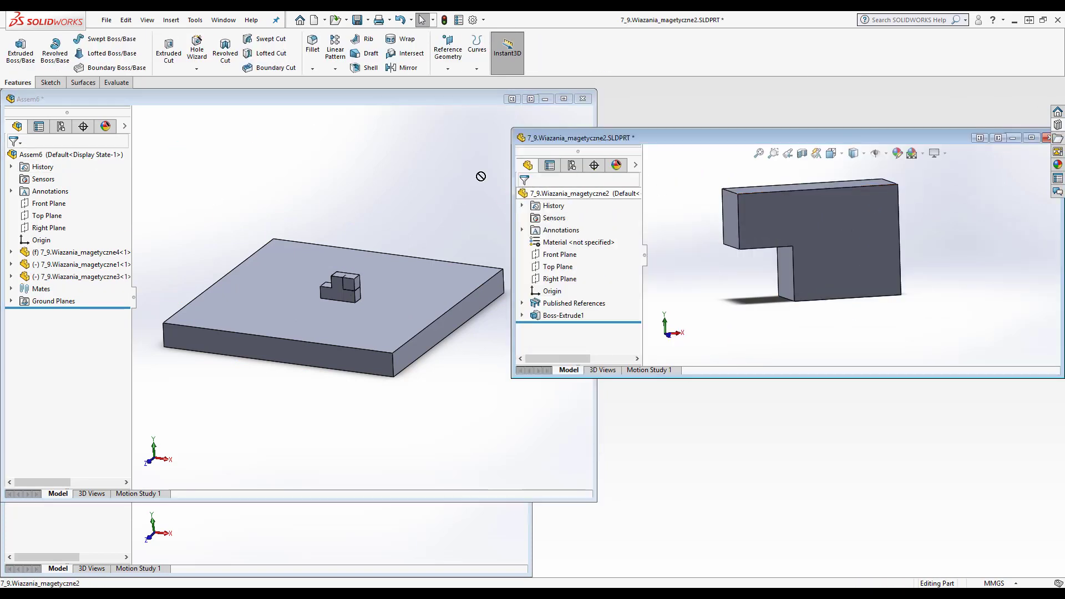
drag(536, 195, 89, 155)
click(1013, 137)
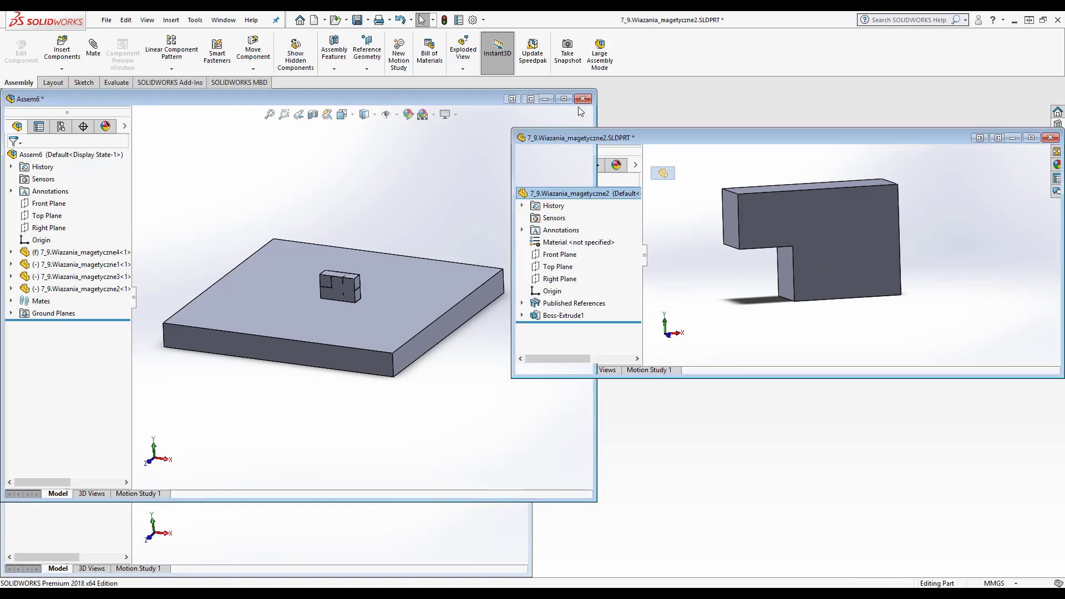
click(564, 99)
- Zoom and orbit around the stacked blocks on the plate to inspect them
key(f)
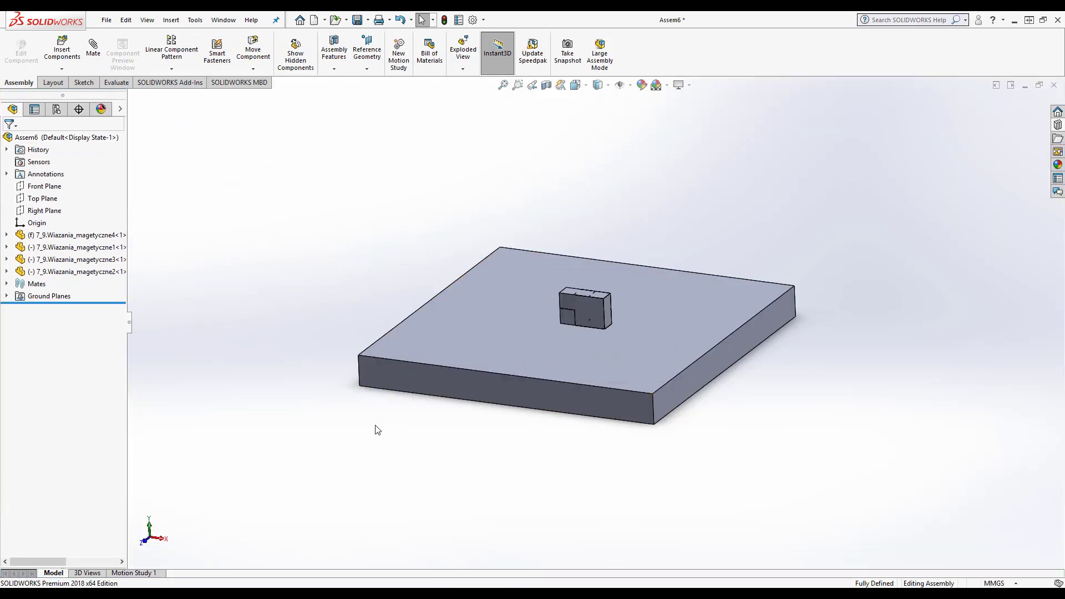
mouse_move(511, 410)
middle_down()
mouse_move(637, 435)
mouse_move(650, 454)
mouse_move(644, 447)
mouse_move(639, 461)
middle_up()
scroll(633, 482, down, 2)
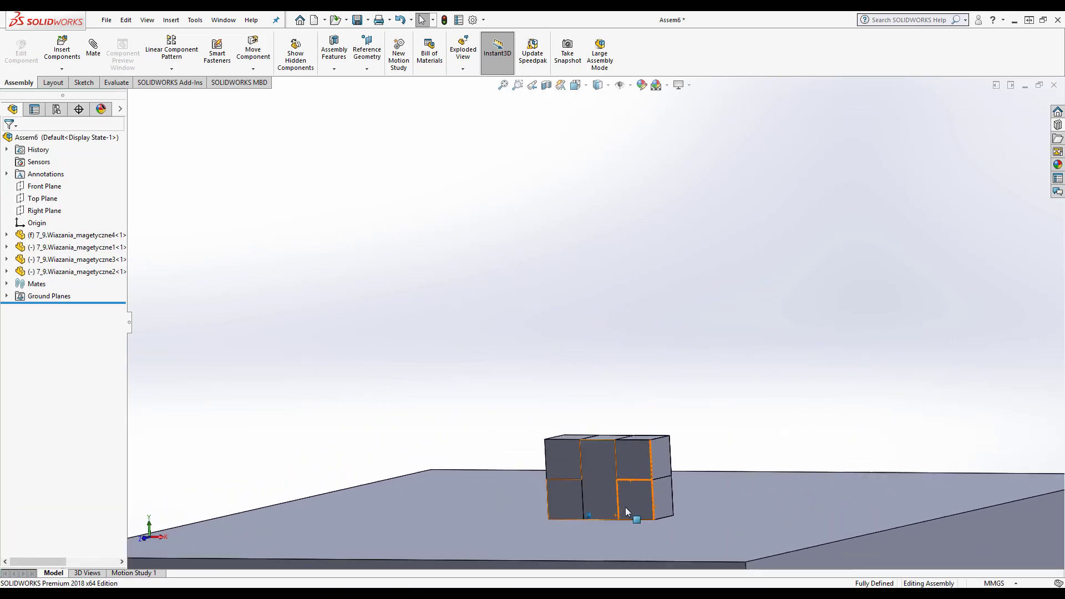
scroll(638, 506, down, 1)
scroll(665, 461, down, 1)
scroll(688, 413, down, 1)
mouse_move(693, 408)
middle_down()
mouse_move(692, 428)
mouse_move(690, 415)
mouse_move(502, 371)
middle_up()
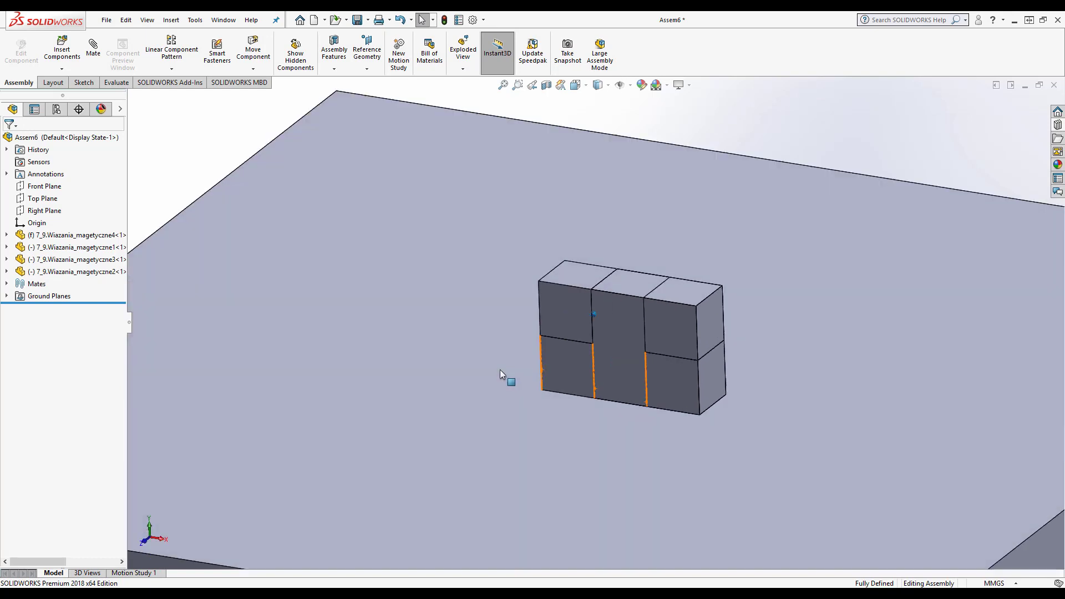
scroll(488, 370, up, 2)
scroll(477, 400, up, 2)
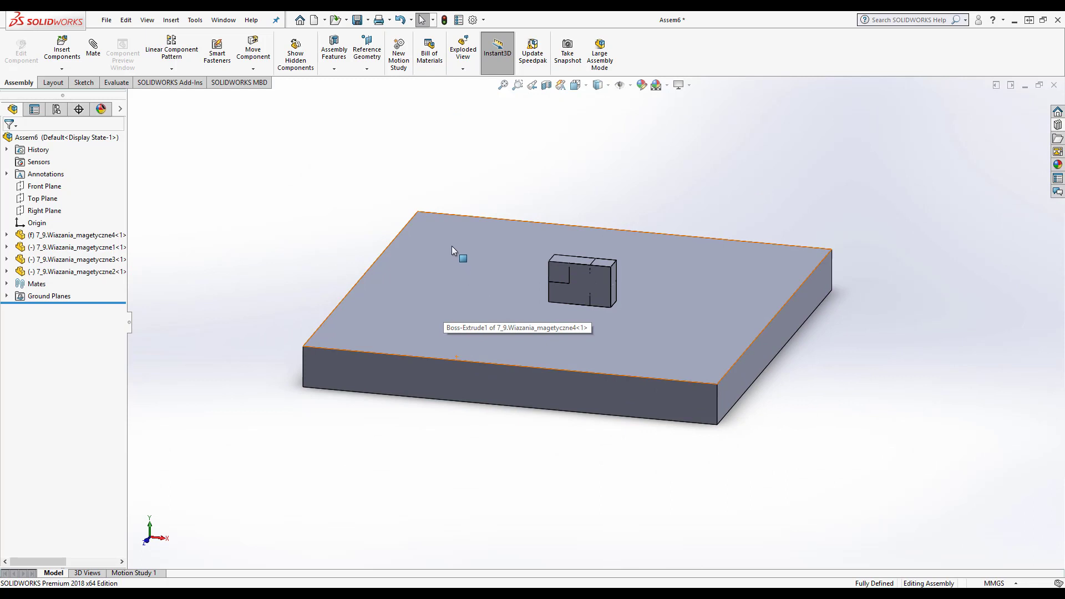
- Drag both L-blocks off the T-block so three separate pieces sit on the plate
mouse_move(498, 307)
middle_down()
mouse_move(461, 421)
mouse_move(594, 376)
middle_up()
drag(559, 327, 422, 267)
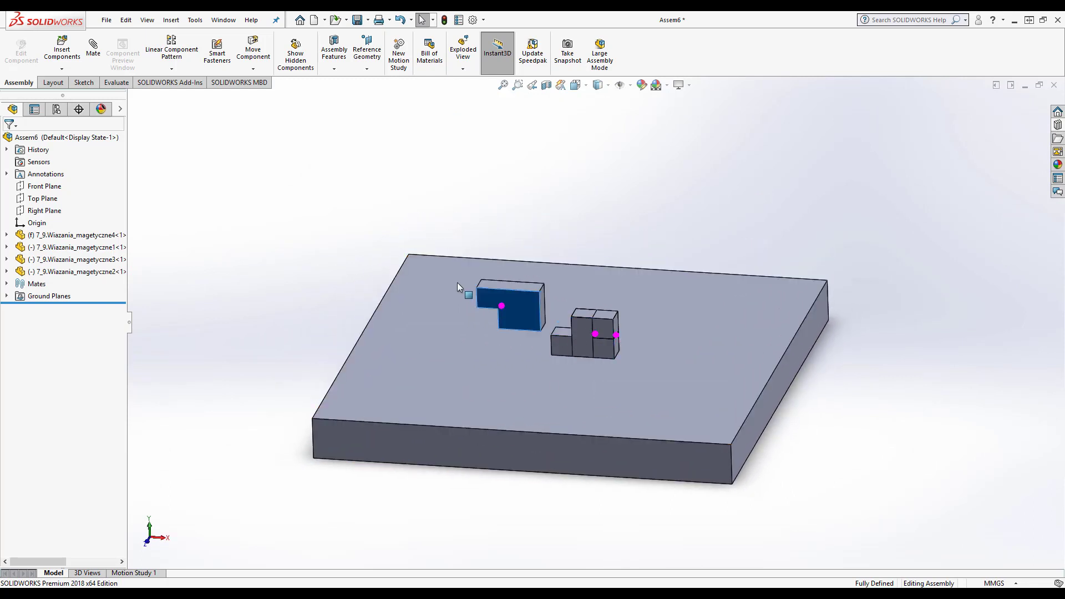
drag(602, 335, 427, 361)
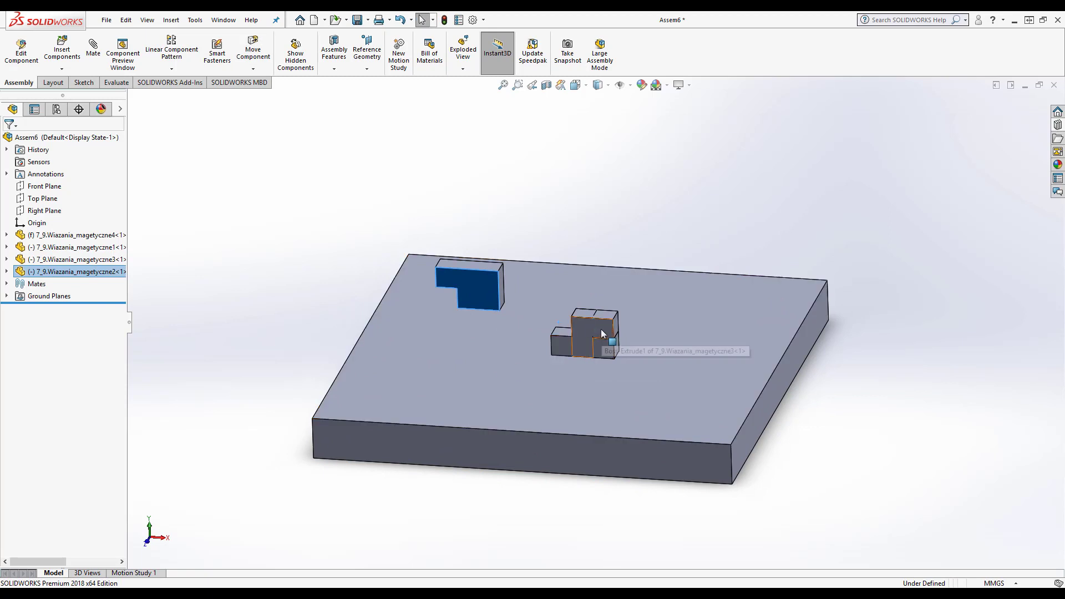
key(Escape)
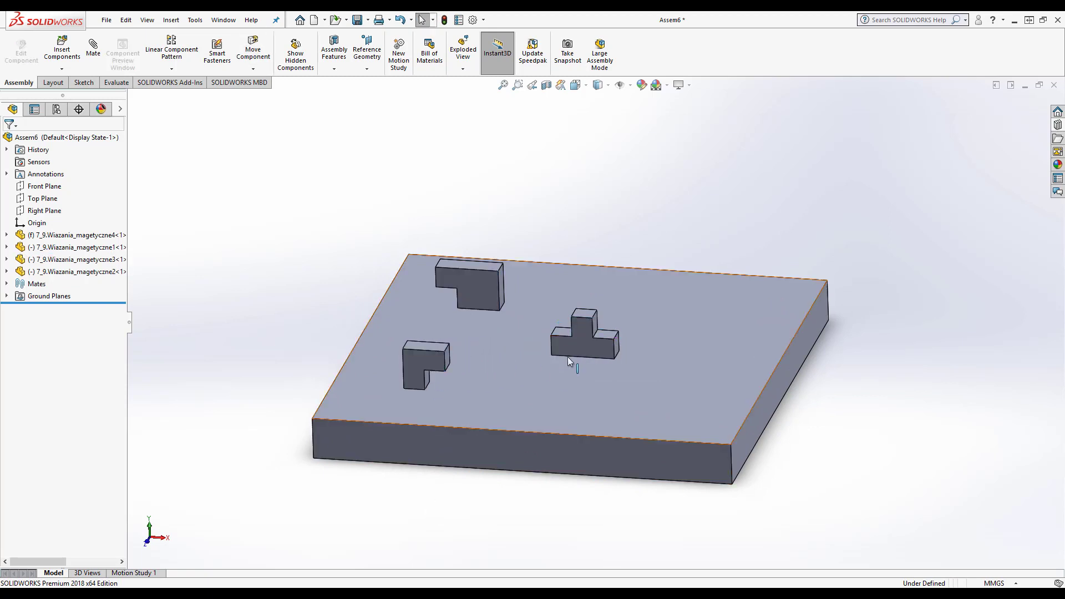
- Fix the magetyczne1 T-block component in place
click(111, 249)
right_click(93, 249)
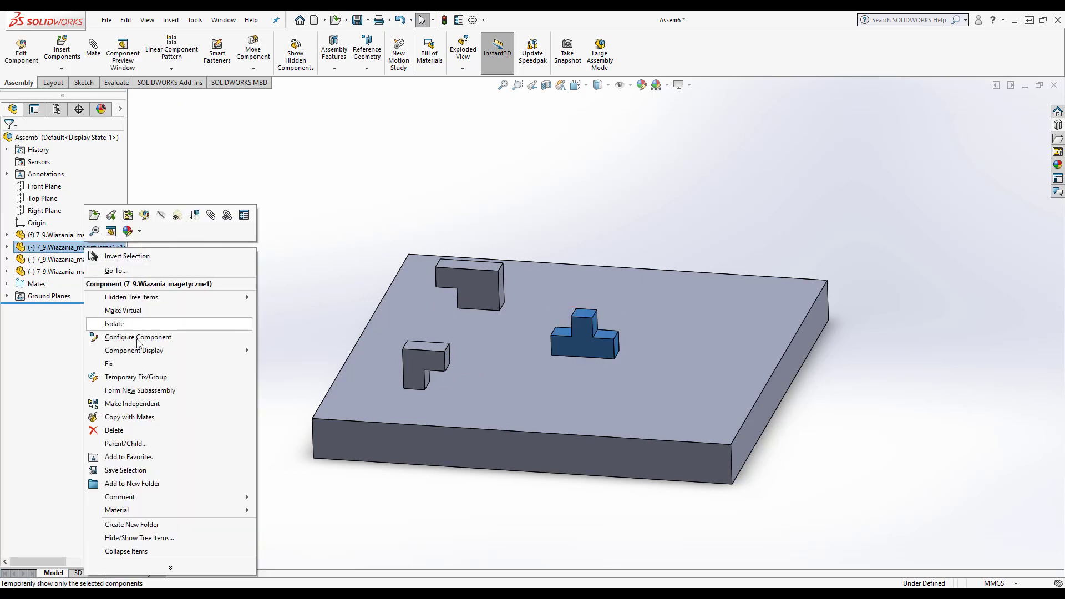
click(108, 363)
- Snap the larger L-block against the T-block, nudge the small one, and restore the window
mouse_move(475, 294)
mouse_down()
mouse_move(668, 297)
mouse_move(674, 341)
mouse_up()
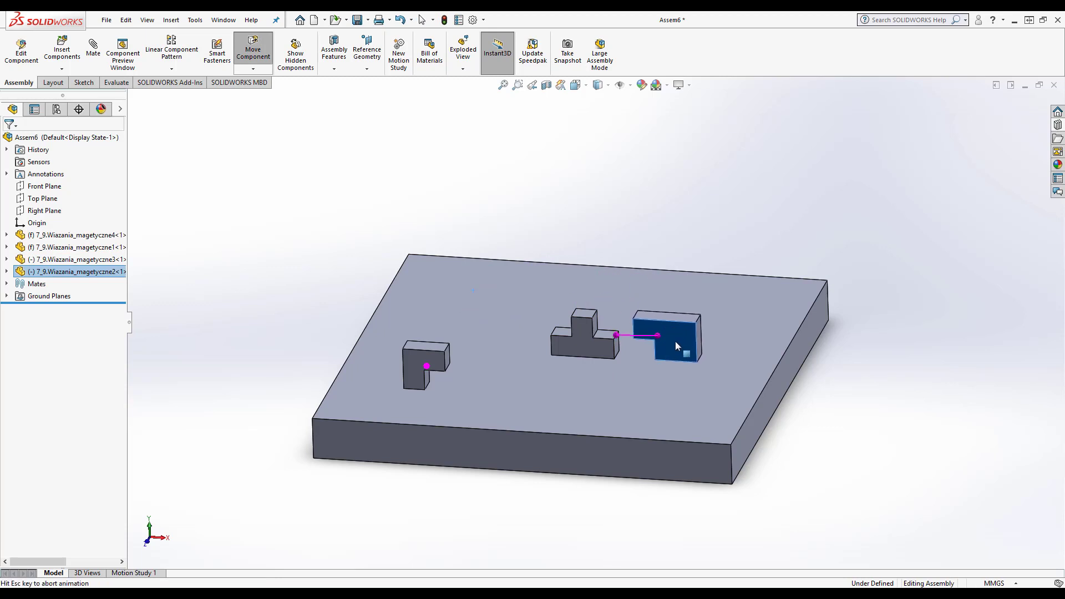
mouse_move(680, 234)
middle_down()
mouse_move(496, 381)
mouse_move(474, 439)
middle_up()
mouse_move(461, 427)
mouse_down()
mouse_move(520, 341)
mouse_move(482, 383)
mouse_up()
scroll(605, 373, down, 3)
middle_drag(603, 373, 857, 279)
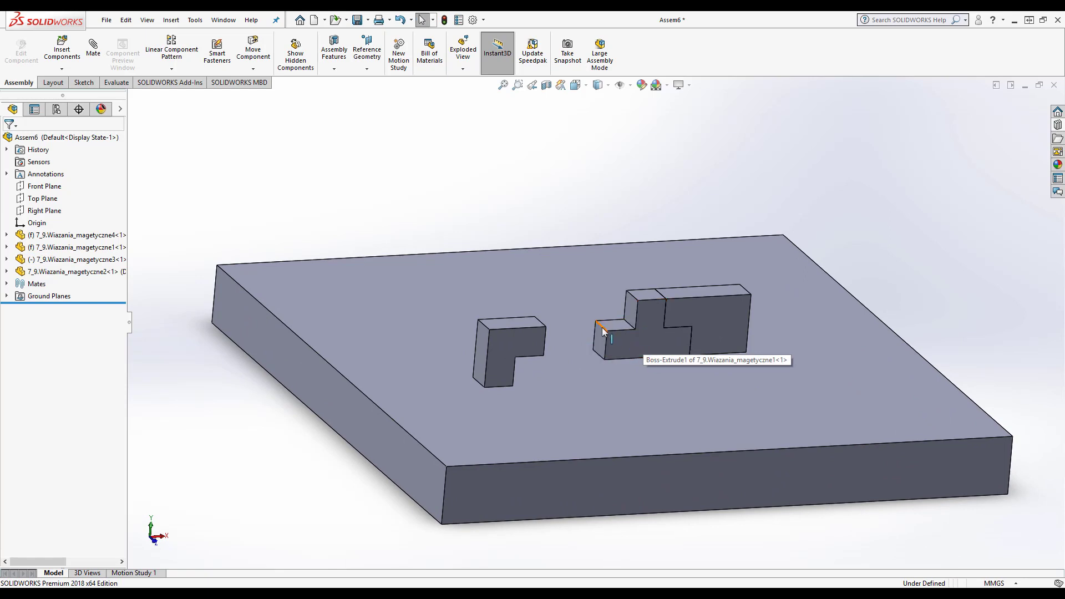
click(1038, 84)
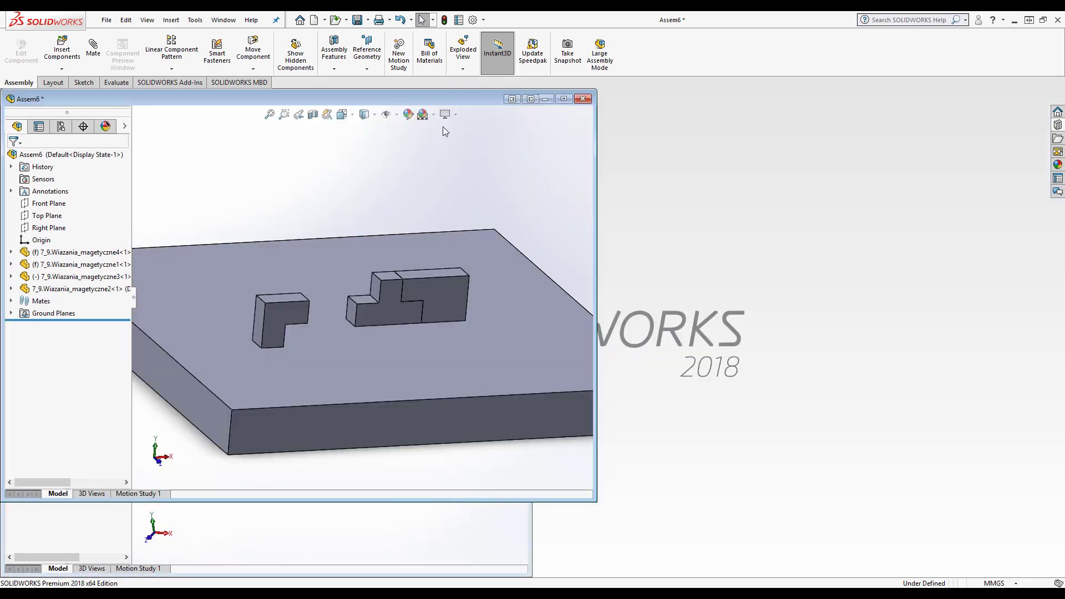
- Bring the T-block part window to the front, maximized in an isometric view
drag(441, 101, 873, 82)
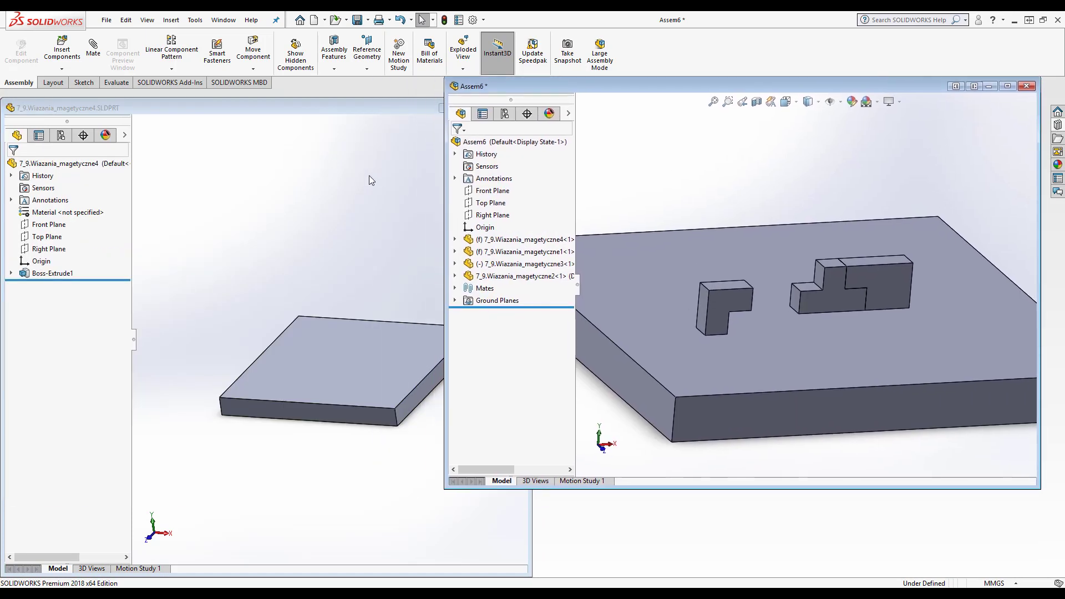
mouse_move(313, 105)
mouse_down()
mouse_move(523, 81)
mouse_move(460, 94)
mouse_move(317, 84)
mouse_up()
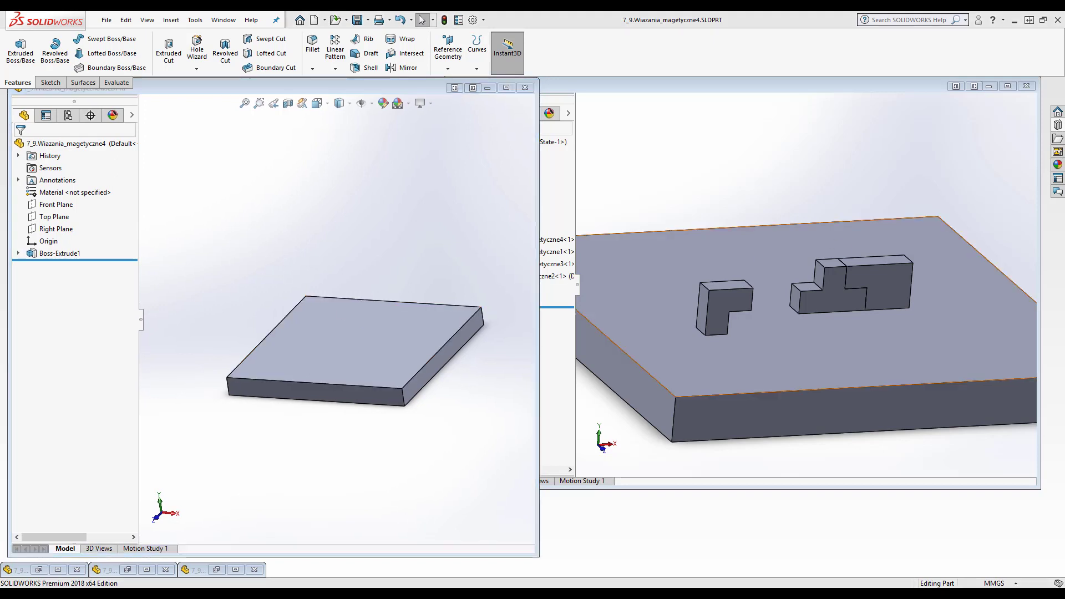
click(58, 570)
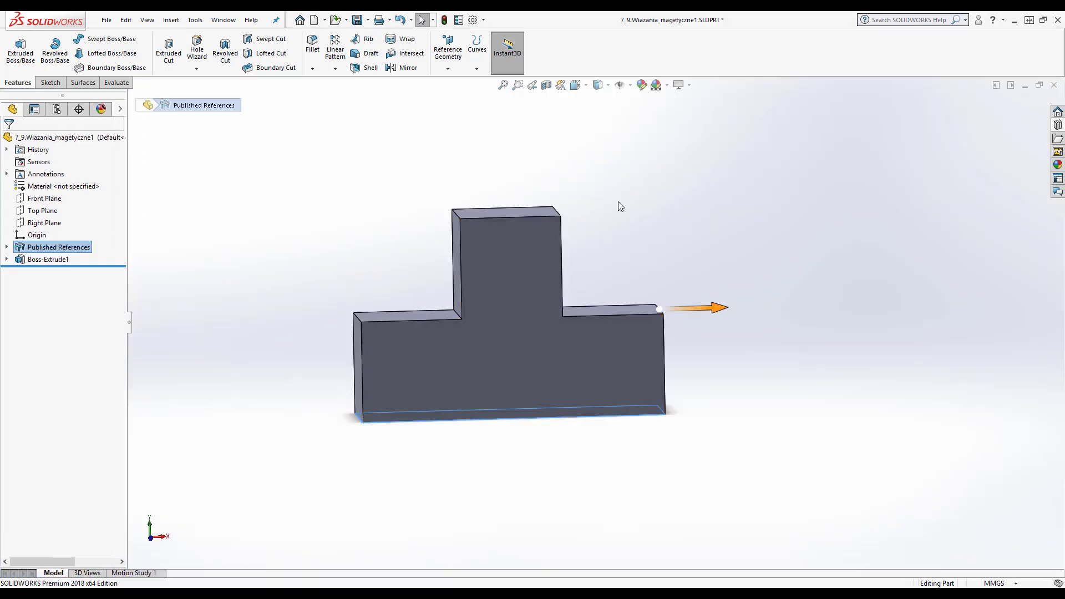
key(ctrl+7)
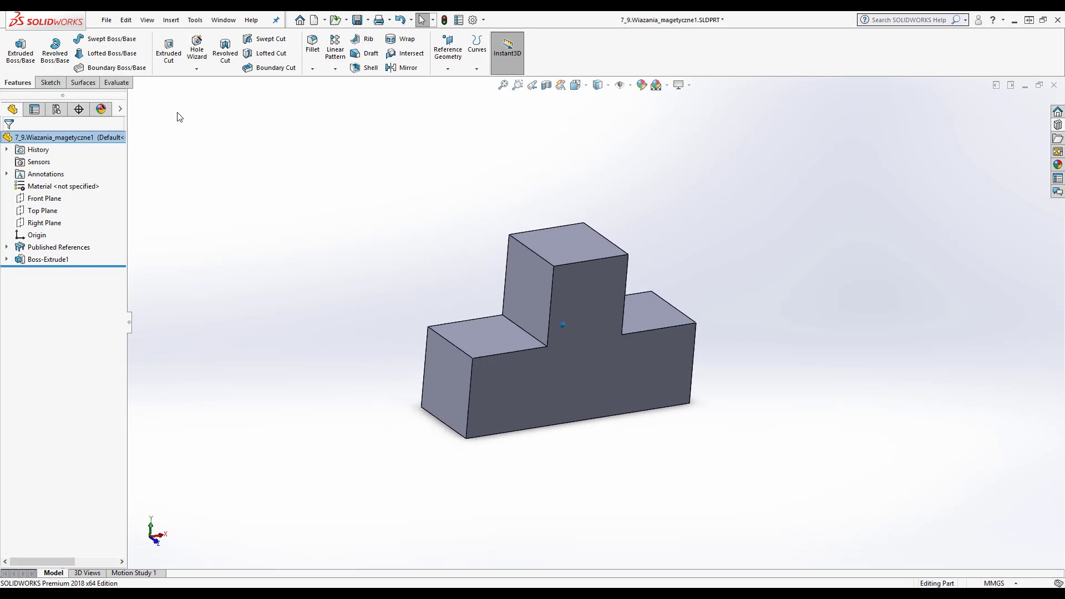
- Add Connector2 in Asset Publisher at the top-left edge, pointing along the left end face
click(195, 20)
click(204, 69)
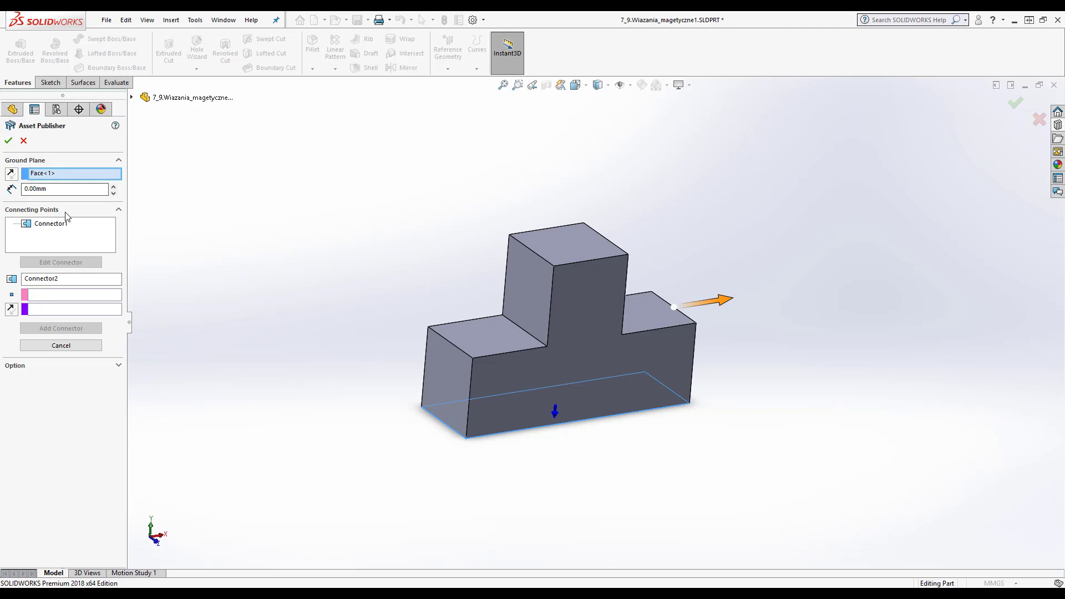
click(452, 344)
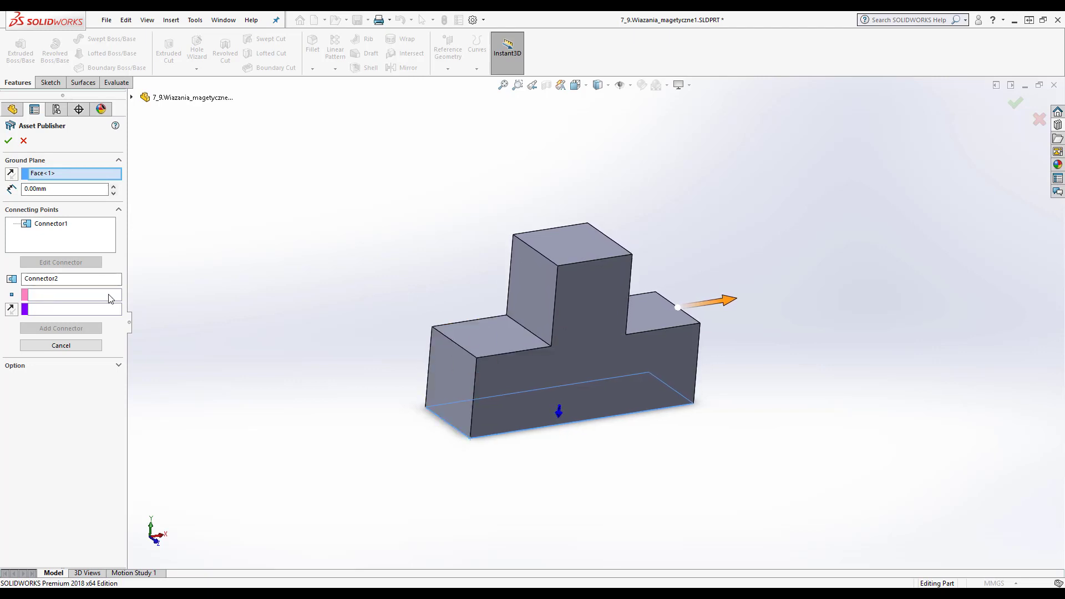
click(458, 348)
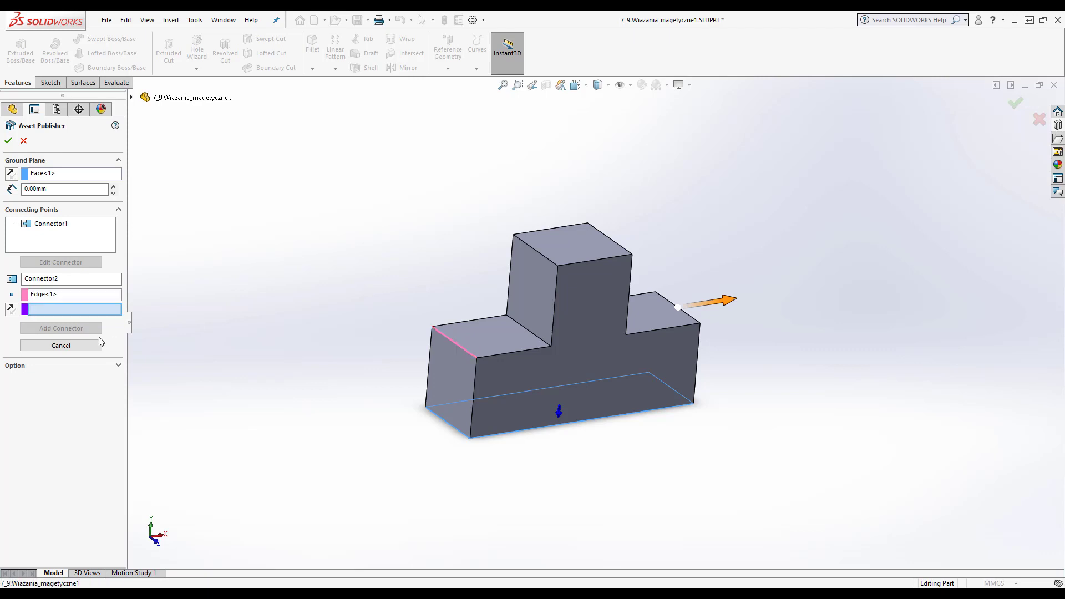
click(441, 377)
middle_drag(257, 368, 289, 363)
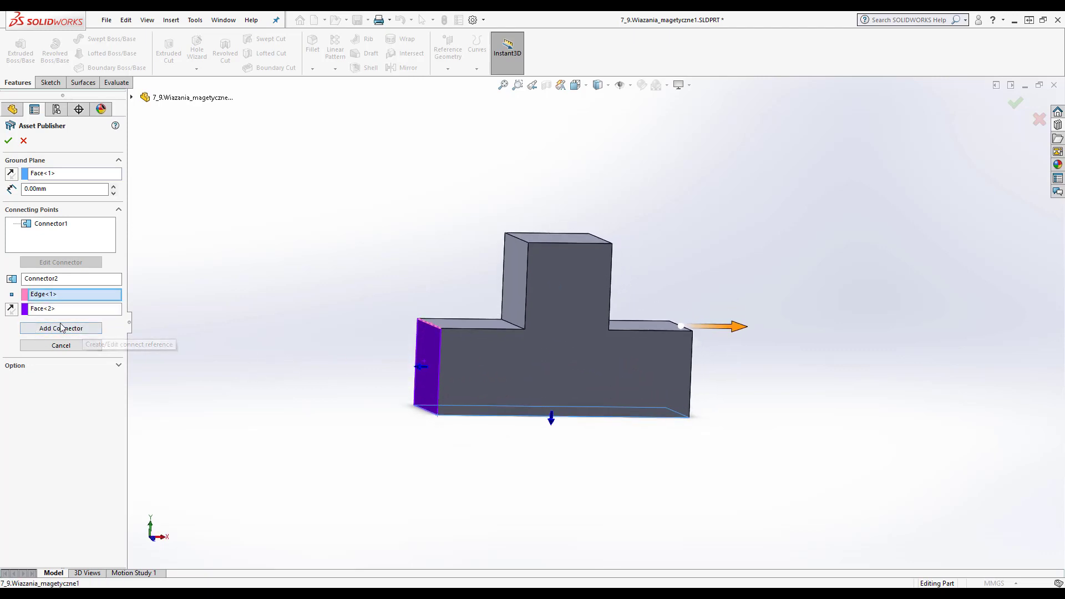
click(82, 327)
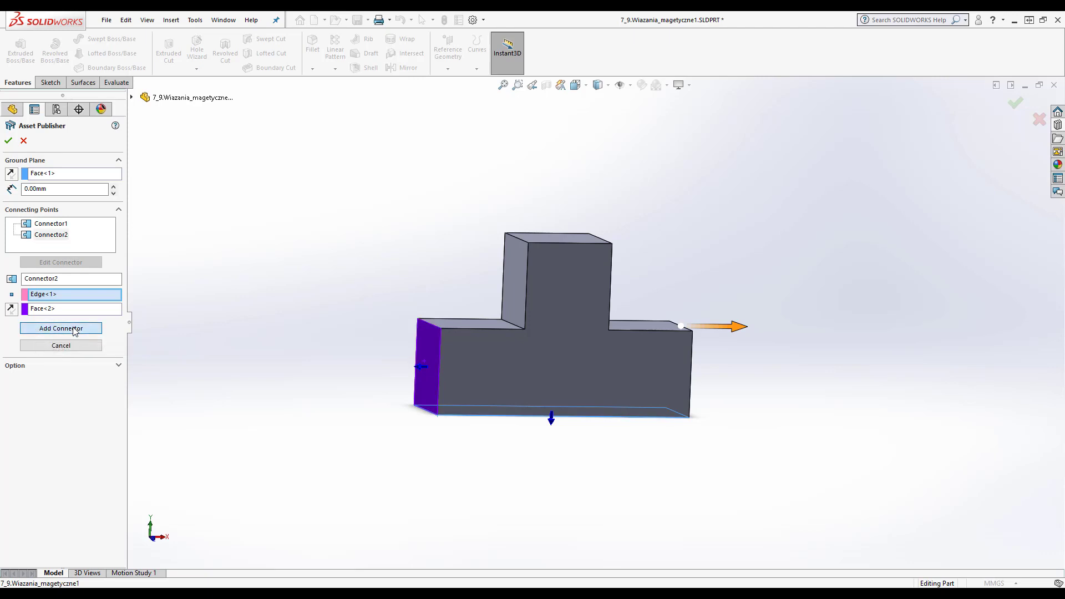
click(8, 142)
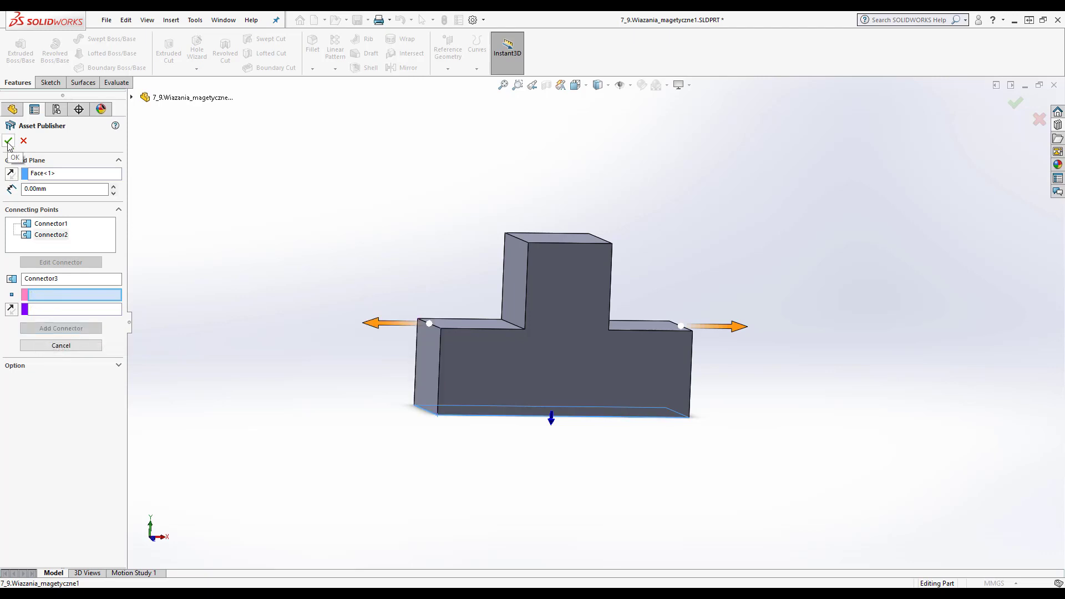
- Rebuild Assem6 and drag the small L-block until it snaps onto the T-block's left end
click(1024, 88)
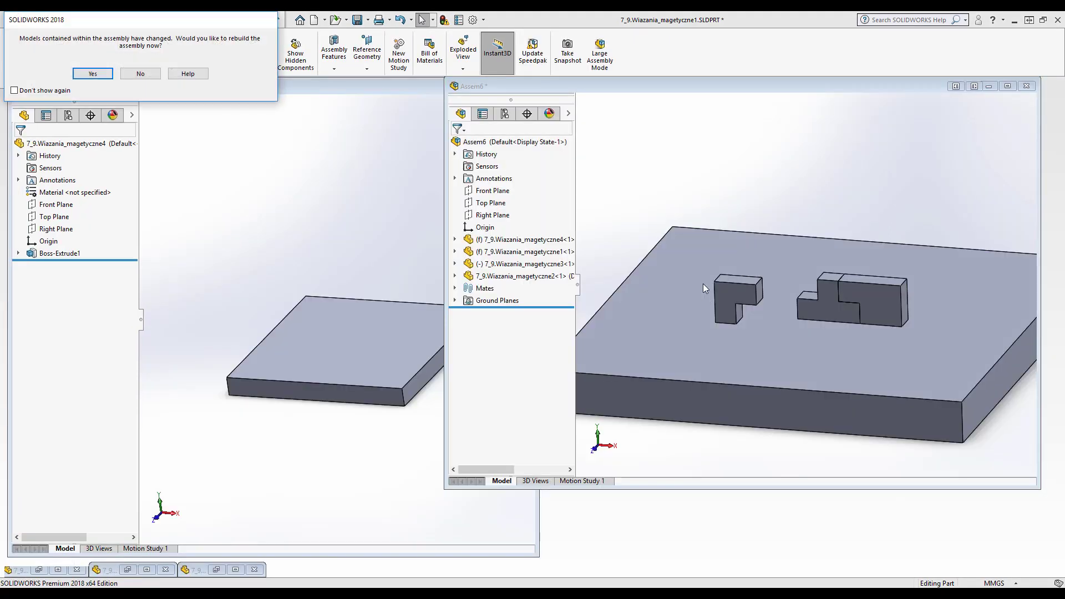
click(90, 74)
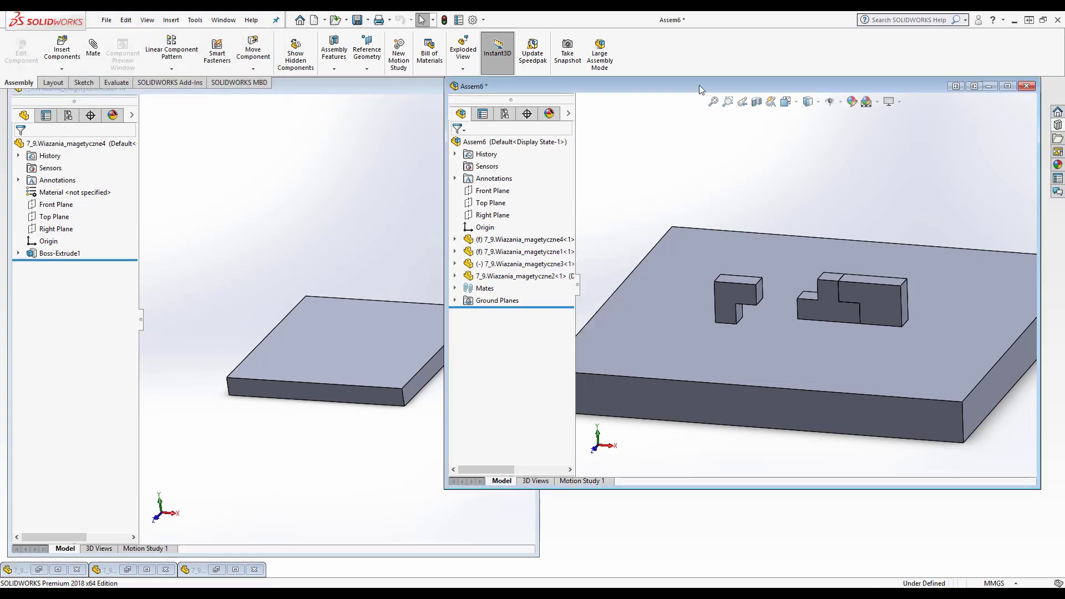
double_click(699, 86)
drag(525, 326, 578, 315)
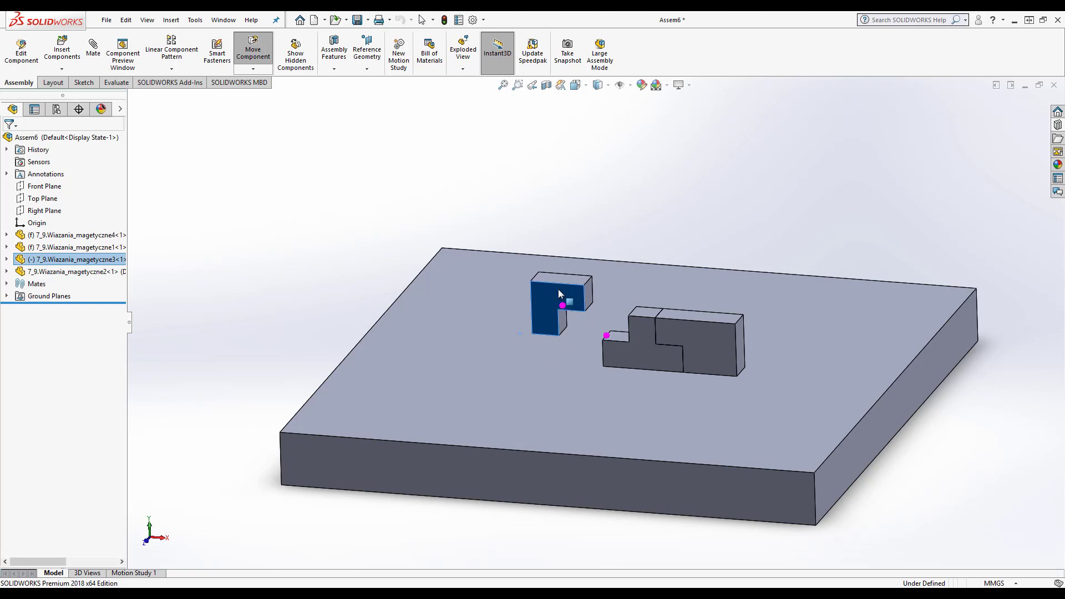
drag(578, 315, 557, 316)
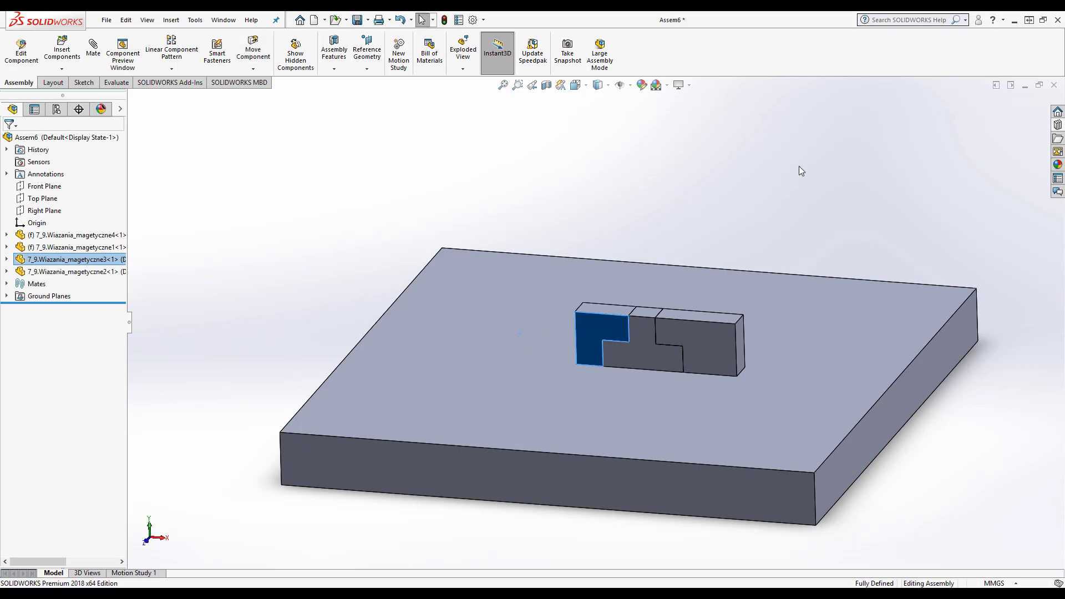